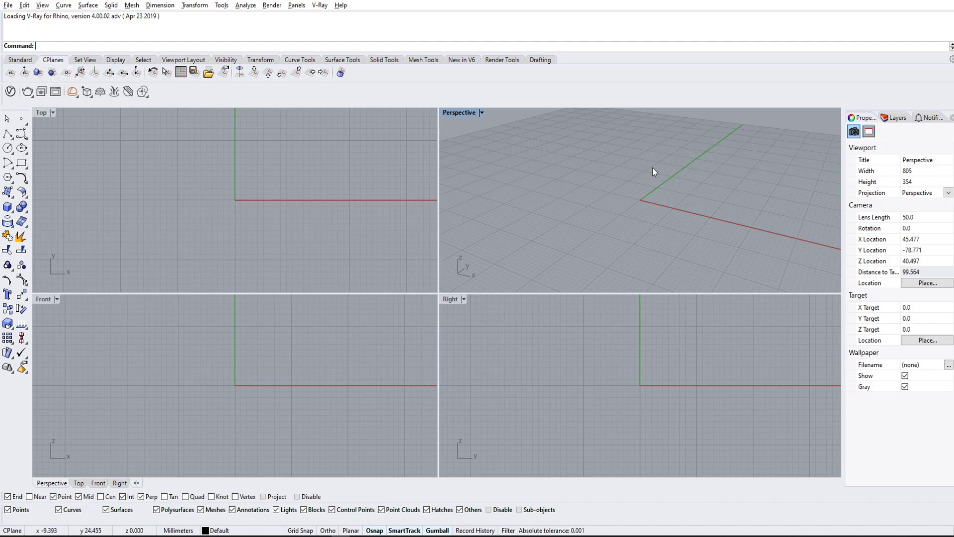
Draw a solid box beside the grid origin in the Perspective viewport and display that viewport in Shaded mode.
{"action": "scroll", "coordinate": [652, 168], "scroll_direction": "down", "scroll_amount": 10}
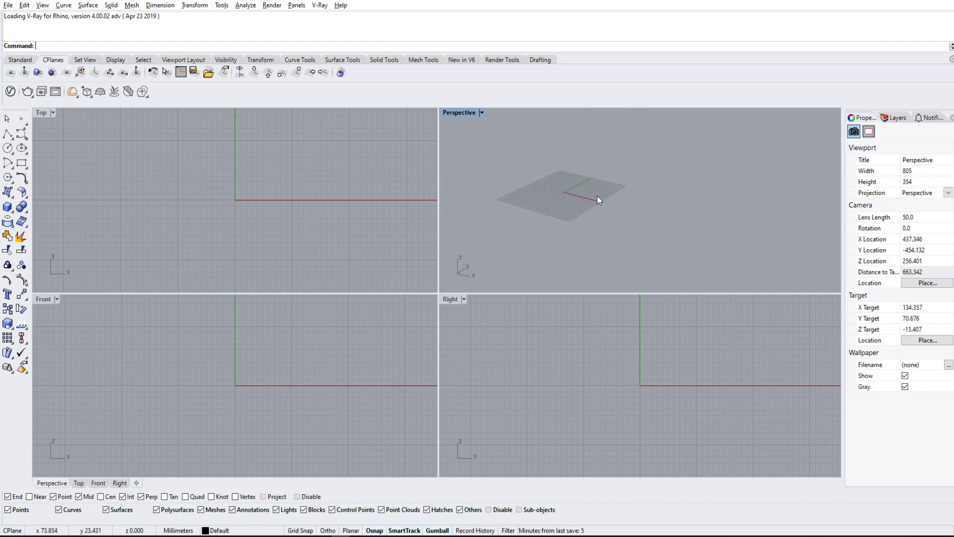
{"action": "scroll", "coordinate": [599, 200], "scroll_direction": "down", "scroll_amount": 5}
{"action": "left_click", "coordinate": [8, 206]}
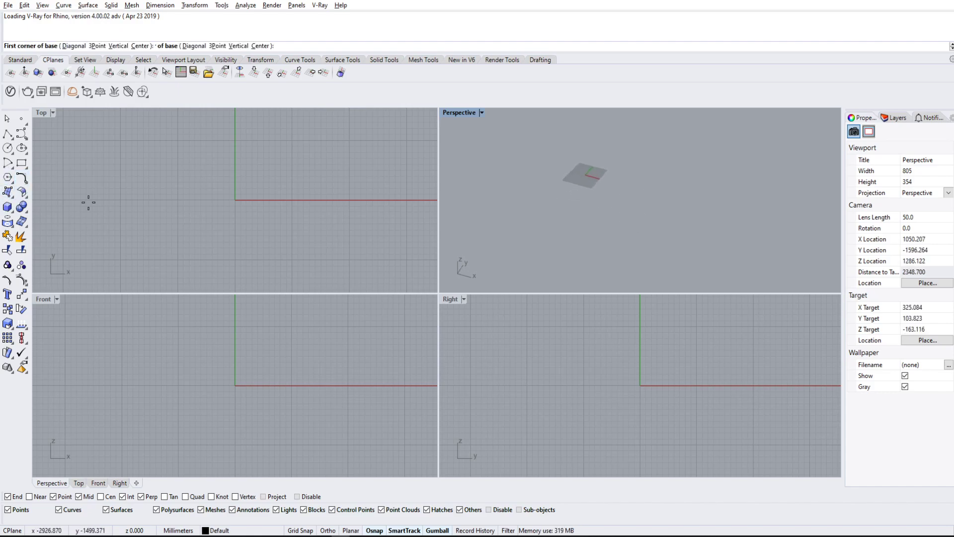
{"action": "scroll", "coordinate": [604, 197], "scroll_direction": "down", "scroll_amount": 3}
{"action": "left_click", "coordinate": [607, 194]}
{"action": "left_click", "coordinate": [669, 180]}
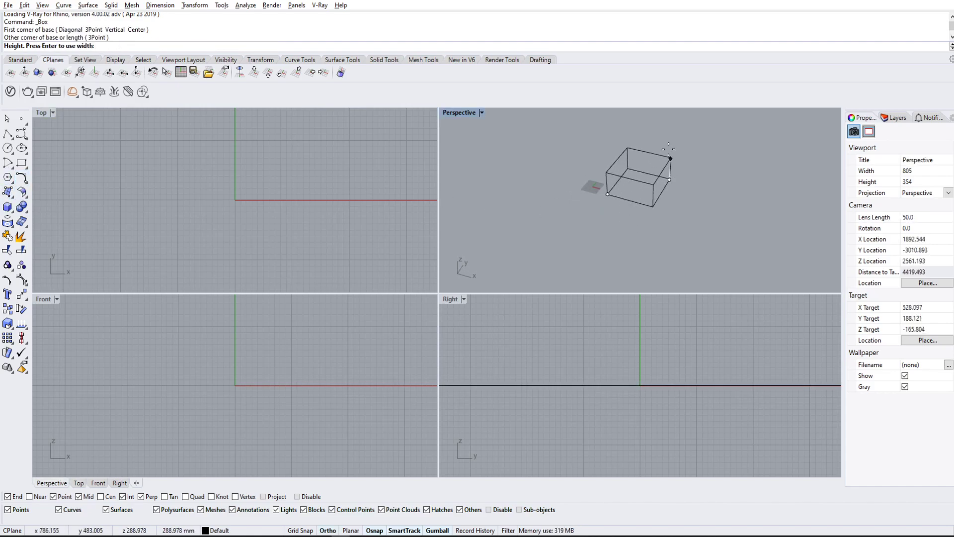
{"action": "left_click", "coordinate": [670, 147]}
{"action": "right_click_drag", "start_coordinate": [684, 198], "coordinate": [635, 242], "text": "shift"}
{"action": "right_click_drag", "start_coordinate": [636, 243], "coordinate": [656, 210]}
{"action": "key", "text": "ctrl+alt+s"}
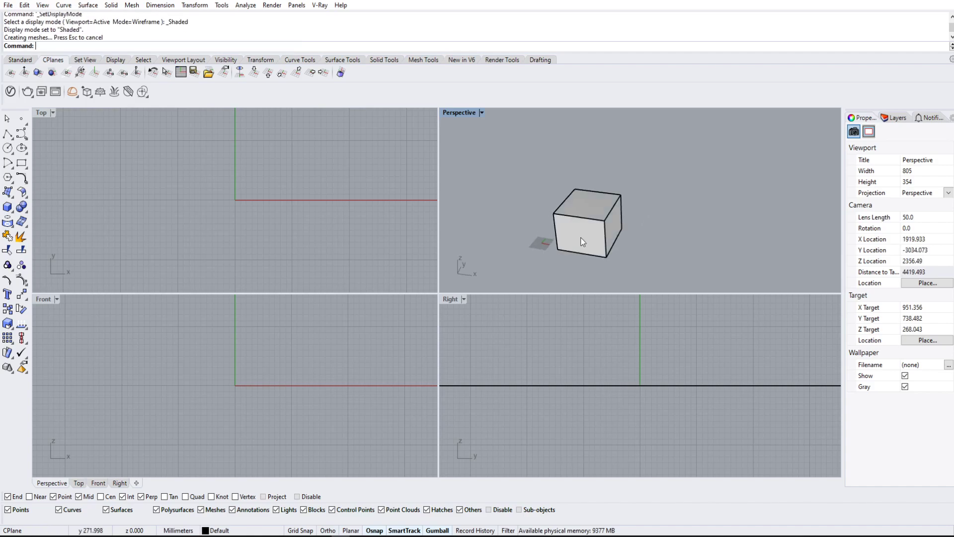
Zoom the Top, Front and Right viewports to the extents of the box.
{"action": "left_click", "coordinate": [271, 185]}
{"action": "type", "text": "ze"}
{"action": "key", "text": "Return"}
{"action": "left_click", "coordinate": [409, 347]}
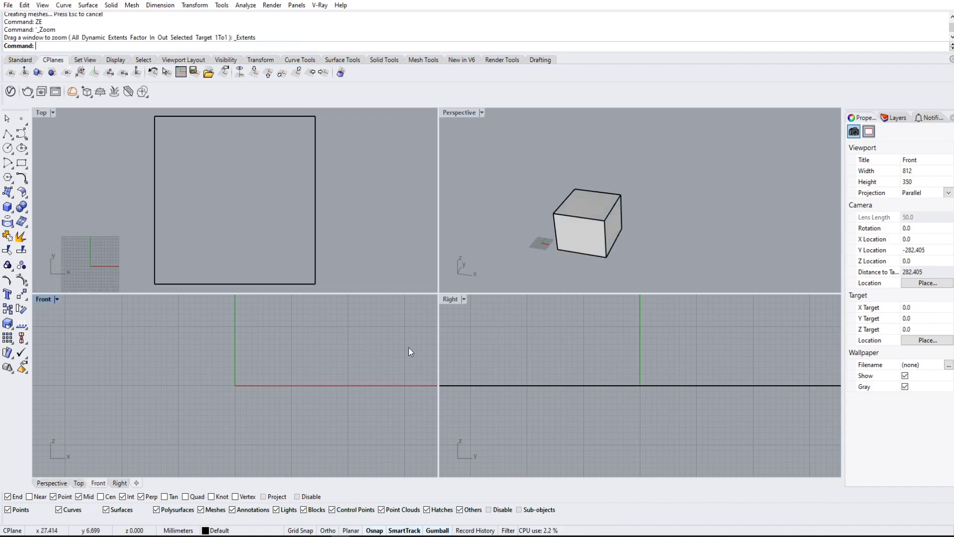
{"action": "key", "text": "Return"}
{"action": "left_click", "coordinate": [561, 374]}
{"action": "key", "text": "Return"}
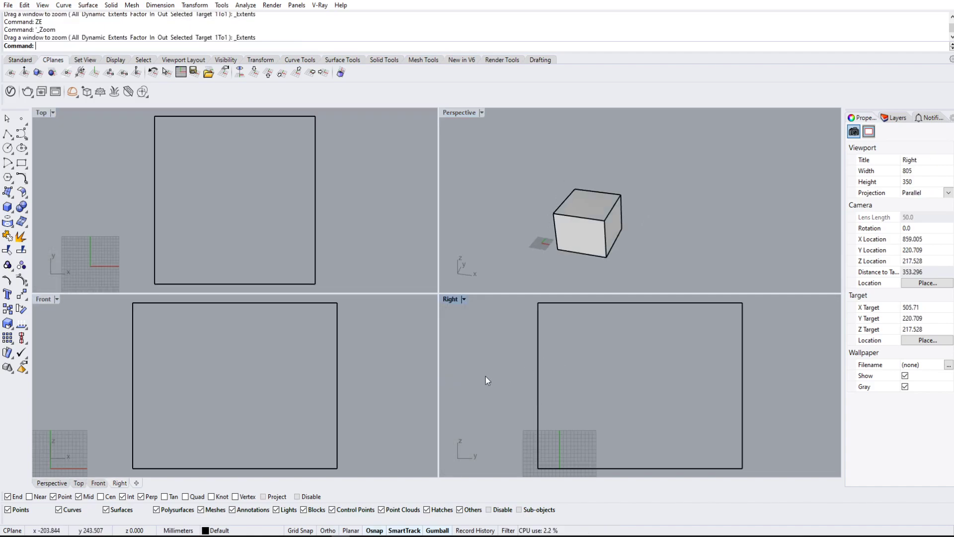
Set the Right, Front and Top viewports to Shaded display.
{"action": "key", "text": "ctrl+alt+s"}
{"action": "left_click", "coordinate": [401, 369]}
{"action": "key", "text": "ctrl+alt+s"}
{"action": "left_click", "coordinate": [368, 243]}
{"action": "key", "text": "ctrl+alt+s"}
{"action": "left_click", "coordinate": [583, 169]}
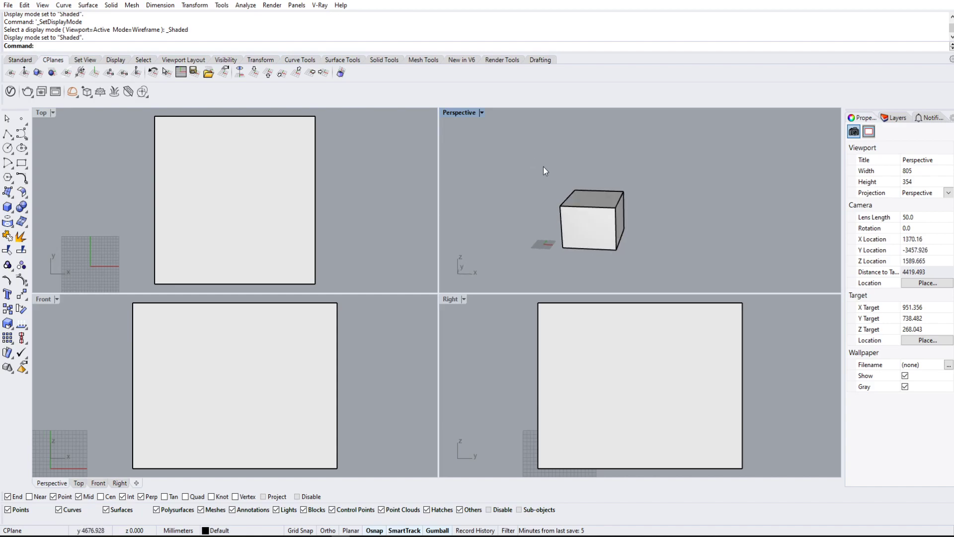
Draw a second, larger box starting from the first box's outer base corner in the Perspective viewport.
{"action": "right_click_drag", "start_coordinate": [544, 166], "coordinate": [460, 217]}
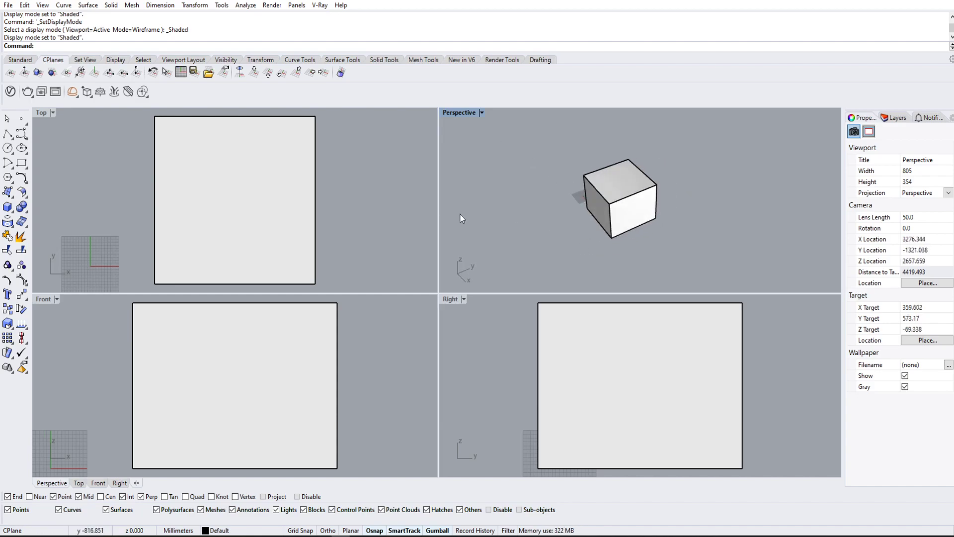
{"action": "left_click", "coordinate": [7, 206]}
{"action": "left_click", "coordinate": [657, 217]}
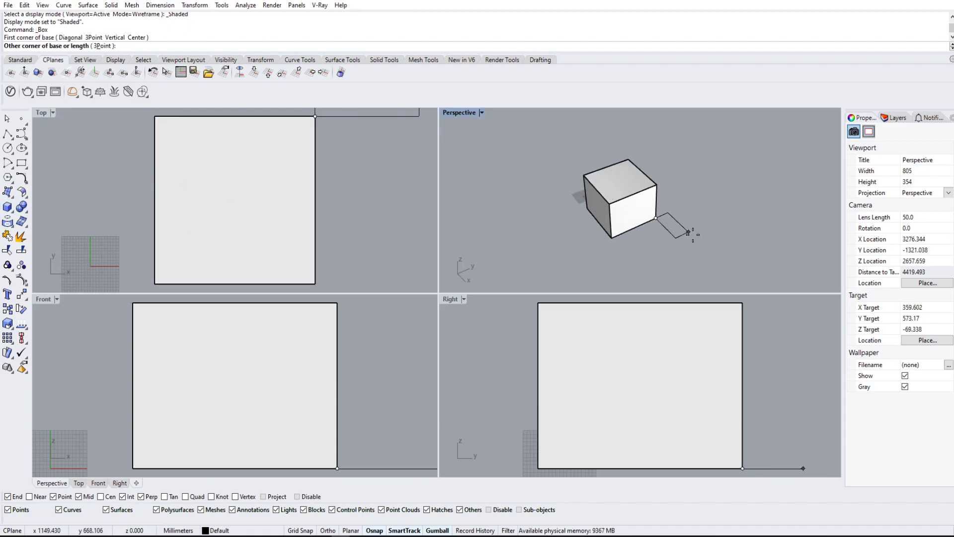
{"action": "left_click", "coordinate": [725, 240]}
{"action": "left_click", "coordinate": [719, 187]}
{"action": "left_click", "coordinate": [749, 163]}
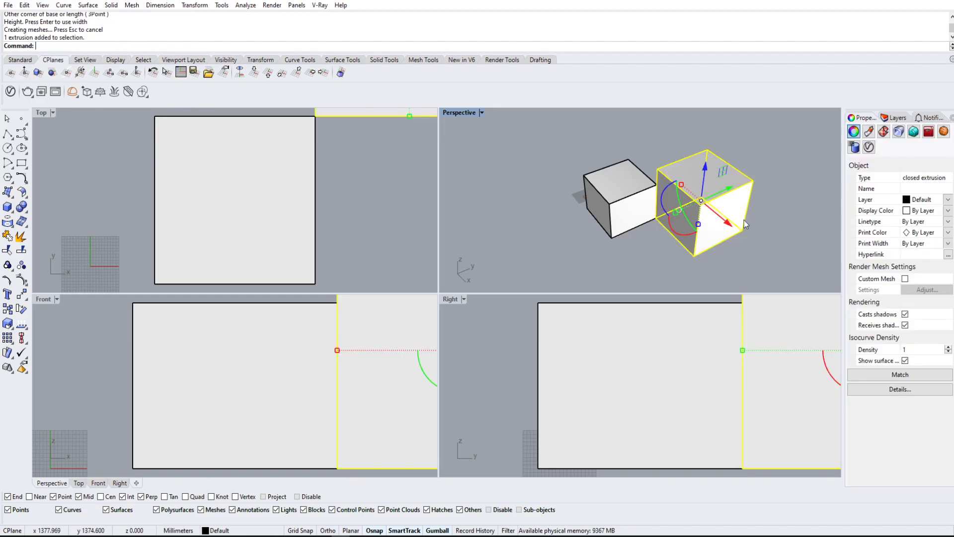
Move the larger box horizontally until it overlaps the smaller one, and raise it slightly above the ground plane.
{"action": "scroll", "coordinate": [317, 157], "scroll_direction": "down", "scroll_amount": 5}
{"action": "scroll", "coordinate": [358, 150], "scroll_direction": "up", "scroll_amount": 5}
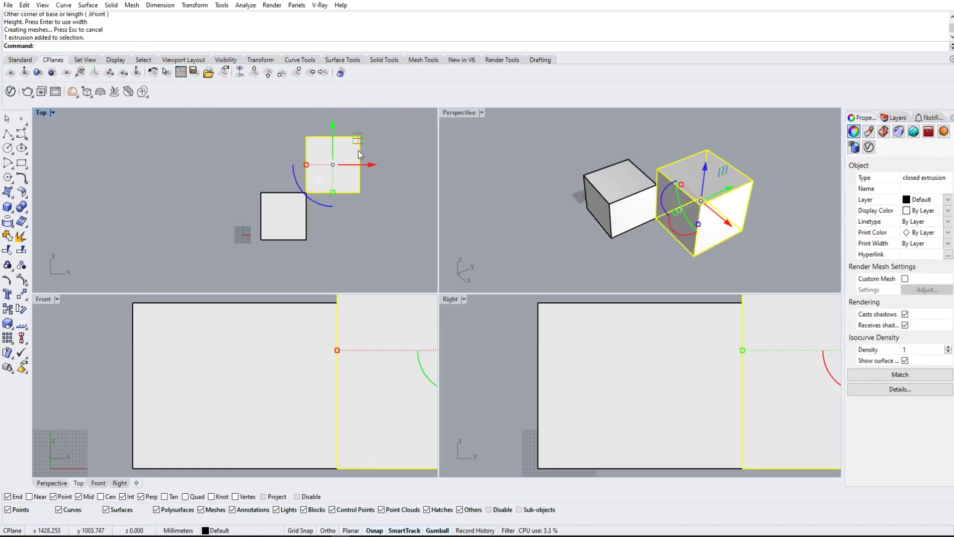
{"action": "left_click_drag", "start_coordinate": [322, 163], "coordinate": [297, 188]}
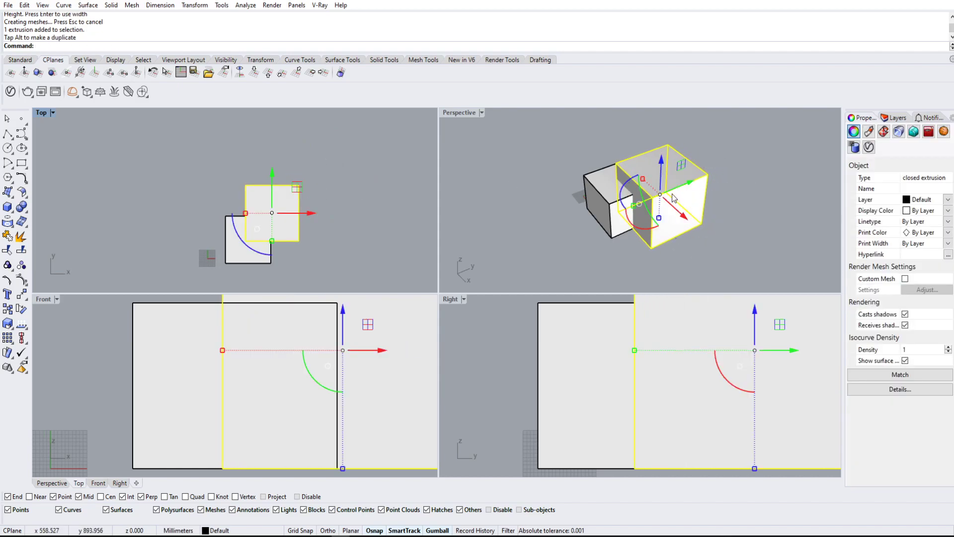
{"action": "left_click_drag", "start_coordinate": [662, 168], "coordinate": [666, 146]}
{"action": "left_click", "coordinate": [741, 159]}
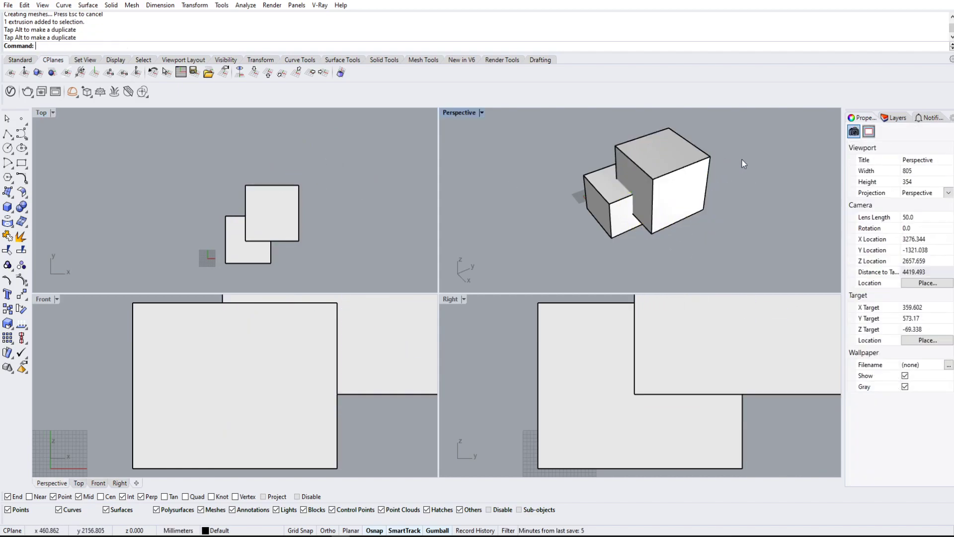
Maximize the Perspective viewport and examine the boxes' overlap in Wireframe display, returning to Shaded display.
{"action": "double_click", "coordinate": [459, 113]}
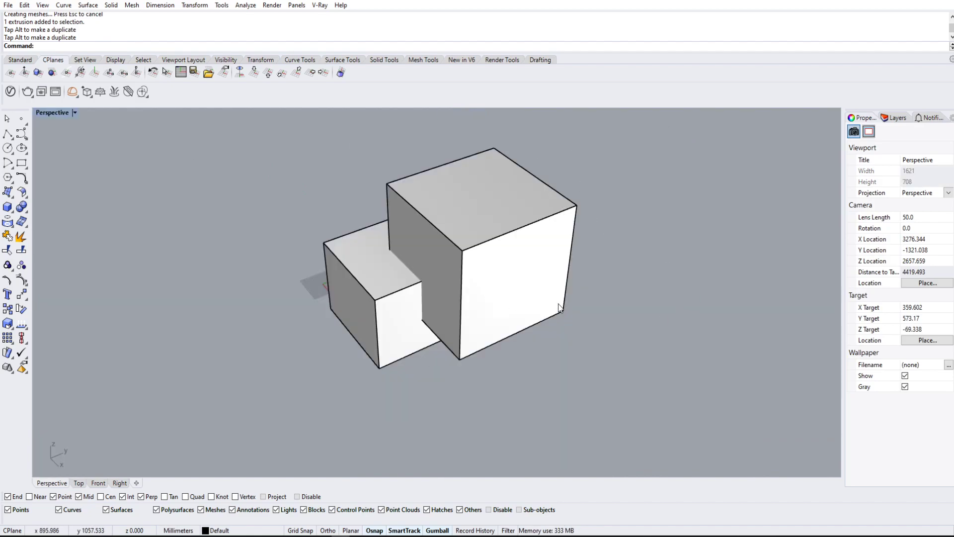
{"action": "scroll", "coordinate": [560, 308], "scroll_direction": "down", "scroll_amount": 8}
{"action": "mouse_move", "coordinate": [635, 276]}
{"action": "right_mouse_down", "text": "shift"}
{"action": "mouse_move", "coordinate": [514, 282]}
{"action": "mouse_move", "coordinate": [629, 259]}
{"action": "right_mouse_up", "text": "shift"}
{"action": "right_click_drag", "start_coordinate": [456, 307], "coordinate": [333, 296]}
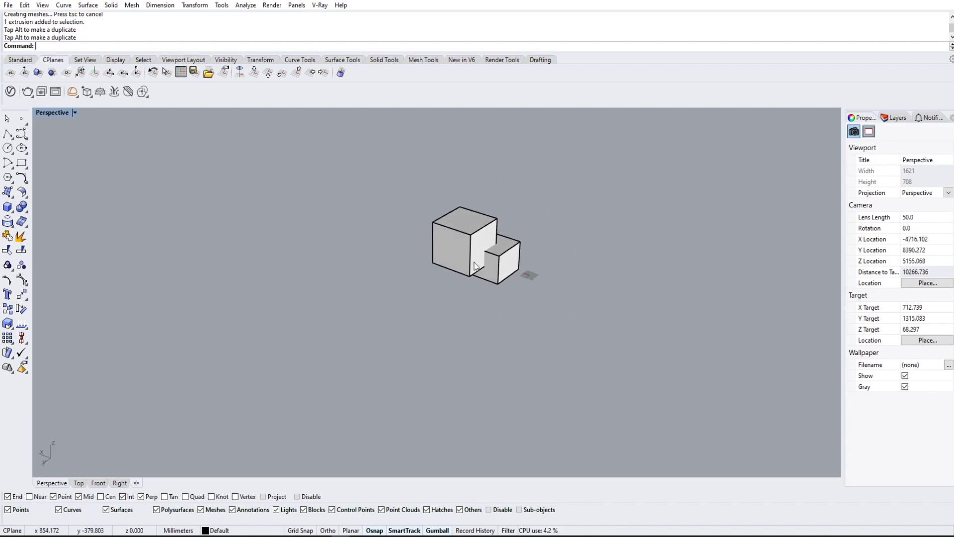
{"action": "key", "text": "ctrl+alt+w"}
{"action": "scroll", "coordinate": [508, 269], "scroll_direction": "up", "scroll_amount": 4}
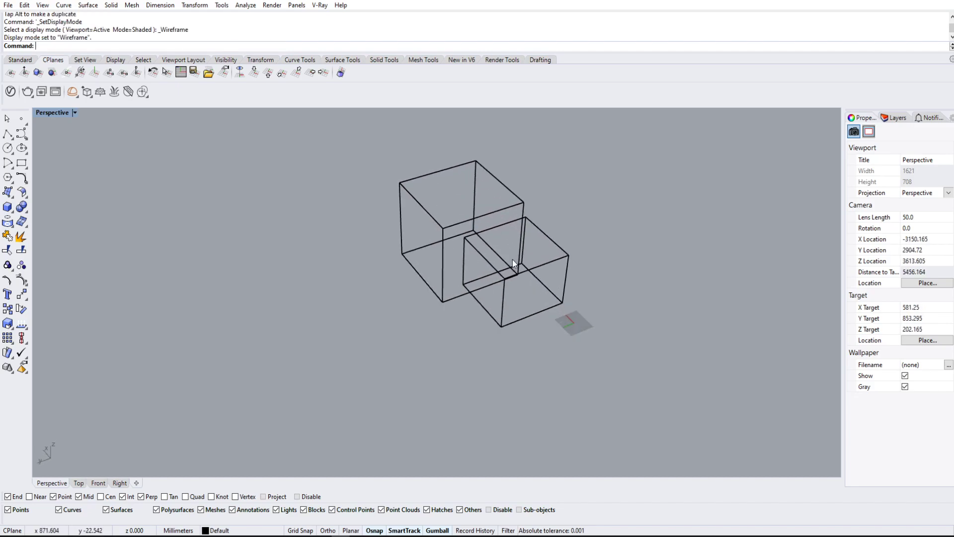
{"action": "mouse_move", "coordinate": [512, 260]}
{"action": "right_mouse_down"}
{"action": "mouse_move", "coordinate": [543, 209]}
{"action": "mouse_move", "coordinate": [546, 262]}
{"action": "mouse_move", "coordinate": [550, 252]}
{"action": "mouse_move", "coordinate": [526, 284]}
{"action": "mouse_move", "coordinate": [469, 234]}
{"action": "right_mouse_up"}
{"action": "key", "text": "ctrl+alt+s"}
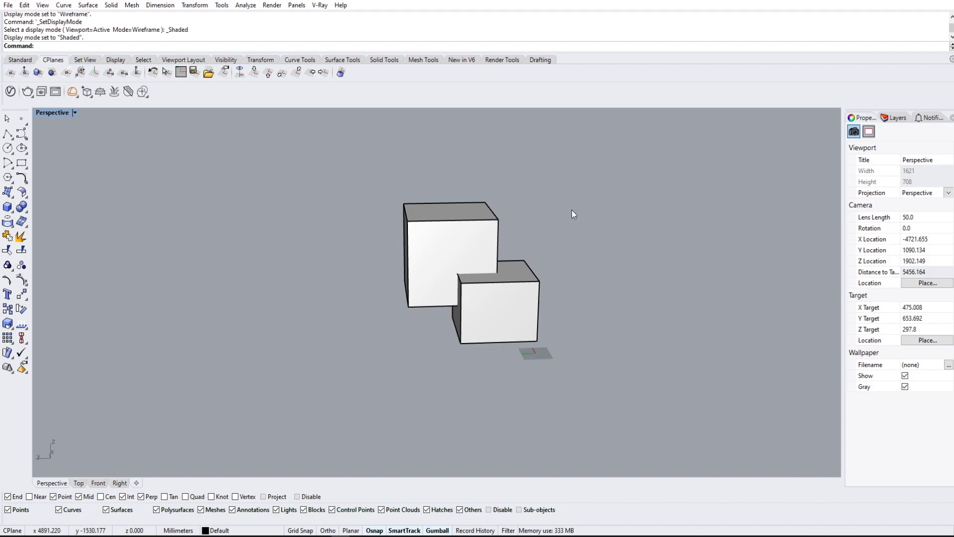
Combine the two overlapping boxes into one solid with BooleanUnion.
{"action": "type", "text": "Bool"}
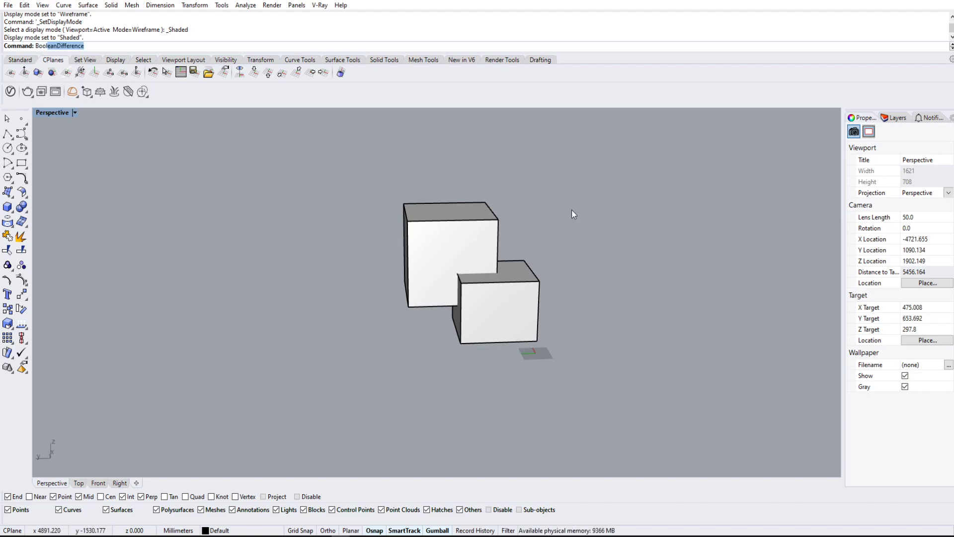
{"action": "type", "text": "eanUnion"}
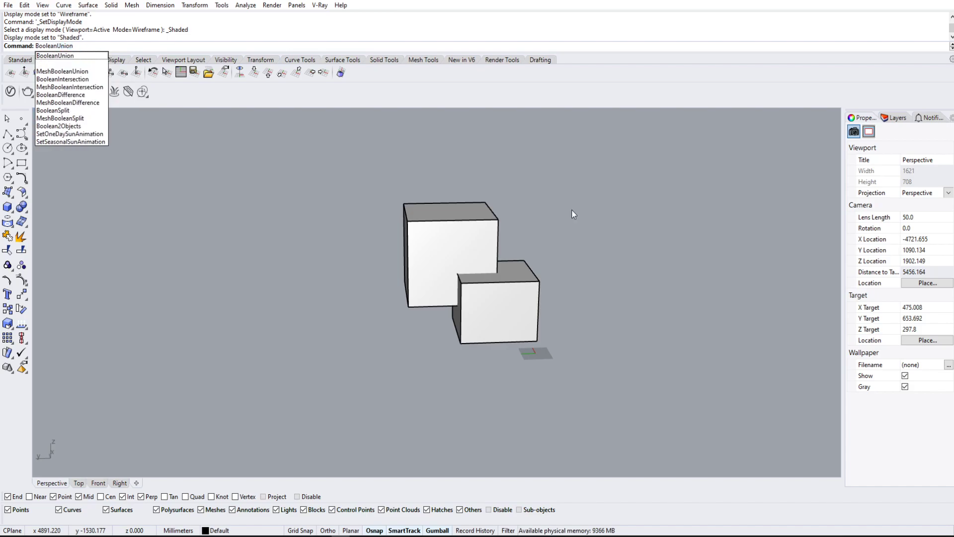
{"action": "key", "text": "Return"}
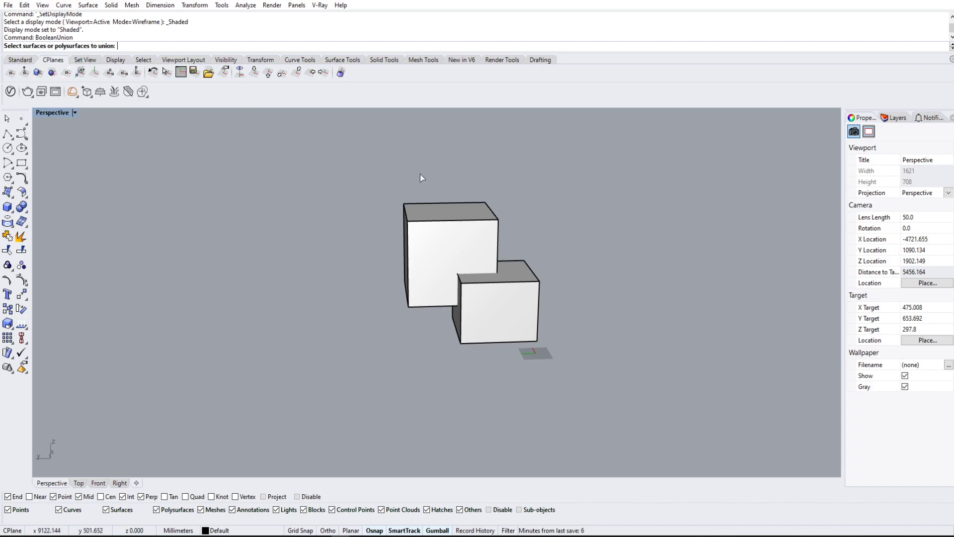
{"action": "left_click", "coordinate": [539, 281]}
{"action": "left_click", "coordinate": [424, 238]}
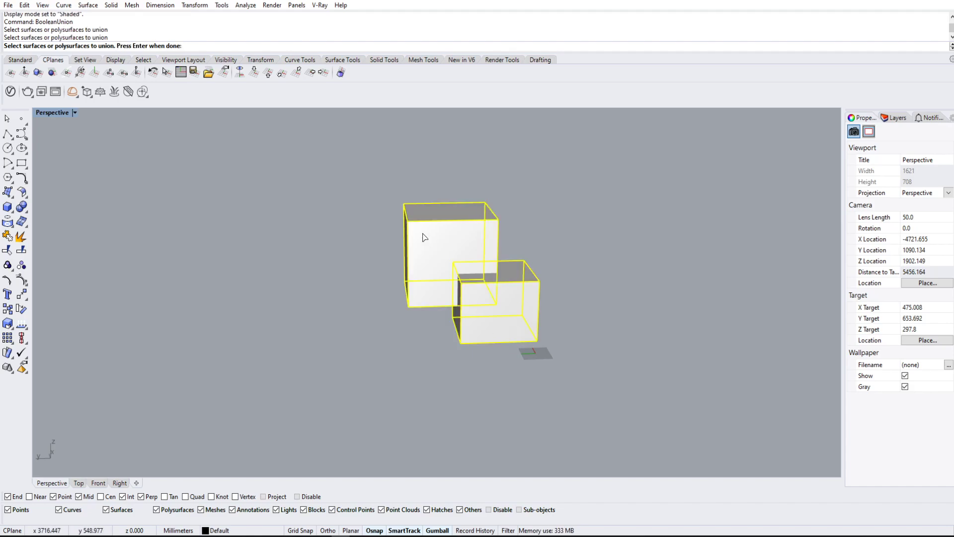
{"action": "key", "text": "Return"}
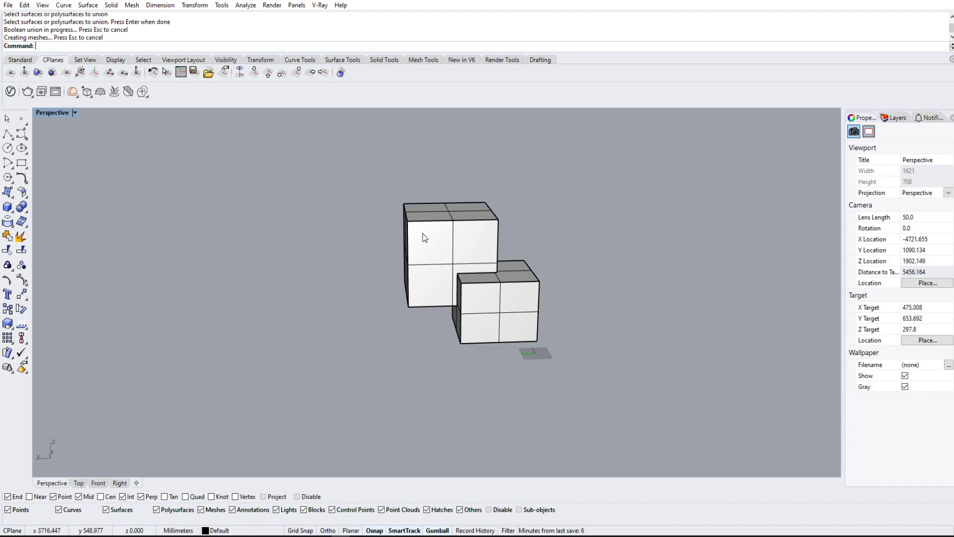
Examine the combined solid from several sides, especially the joint between the two box volumes.
{"action": "right_click_drag", "start_coordinate": [534, 181], "coordinate": [475, 307]}
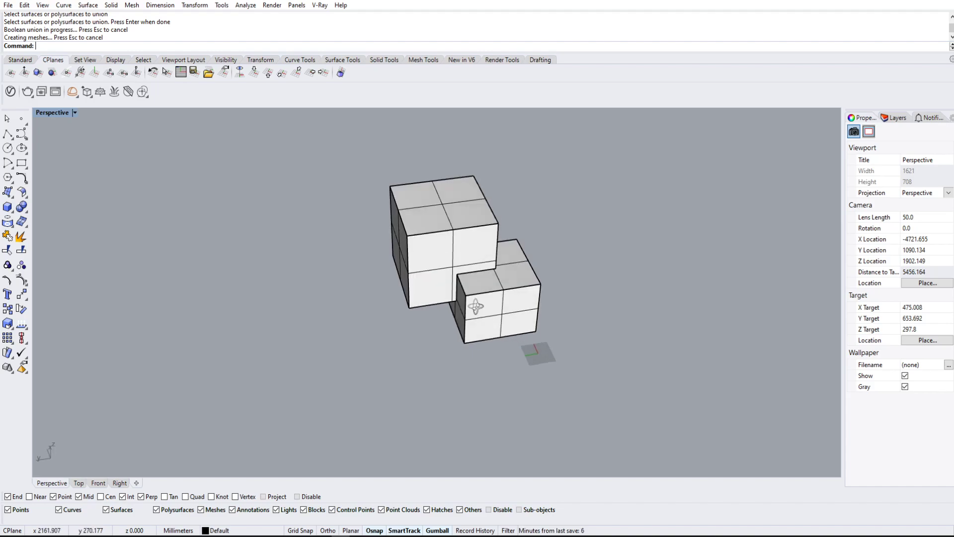
{"action": "left_click", "coordinate": [475, 306]}
{"action": "right_click_drag", "start_coordinate": [391, 368], "coordinate": [639, 351]}
{"action": "left_click", "coordinate": [541, 356]}
{"action": "scroll", "coordinate": [472, 249], "scroll_direction": "up", "scroll_amount": 10}
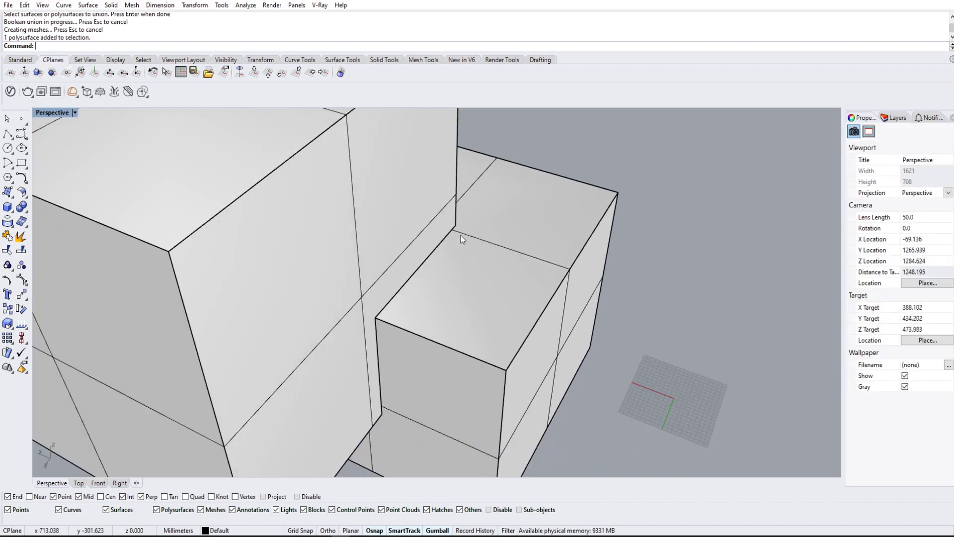
{"action": "right_click_drag", "start_coordinate": [361, 324], "coordinate": [402, 249]}
{"action": "scroll", "coordinate": [383, 390], "scroll_direction": "down", "scroll_amount": 6}
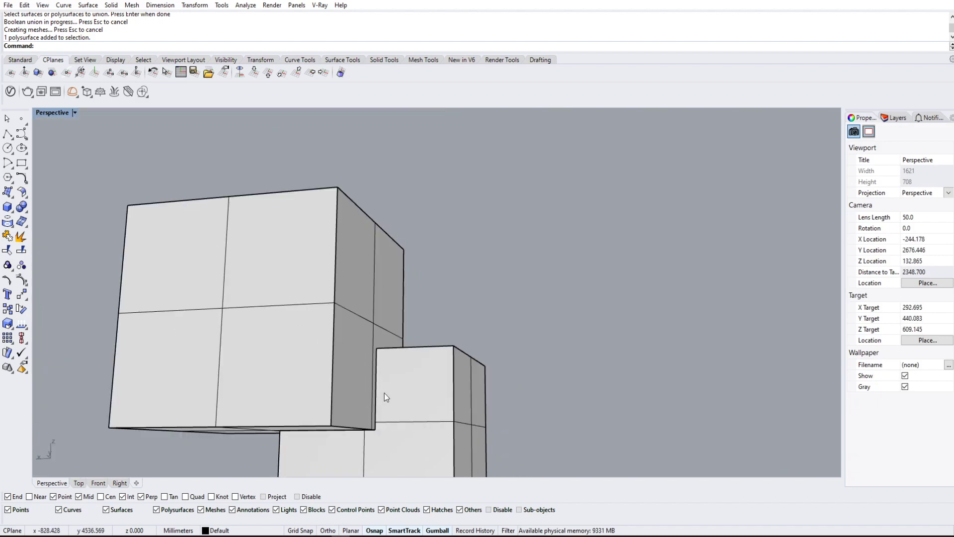
{"action": "right_click_drag", "start_coordinate": [383, 392], "coordinate": [436, 233], "text": "shift"}
{"action": "right_click_drag", "start_coordinate": [435, 233], "coordinate": [501, 273]}
{"action": "scroll", "coordinate": [382, 190], "scroll_direction": "down", "scroll_amount": 7}
Explode the combined solid into separate surfaces.
{"action": "right_click_drag", "start_coordinate": [382, 189], "coordinate": [502, 348]}
{"action": "left_click", "coordinate": [479, 290]}
{"action": "type", "text": "Explode"}
{"action": "key", "text": "Return"}
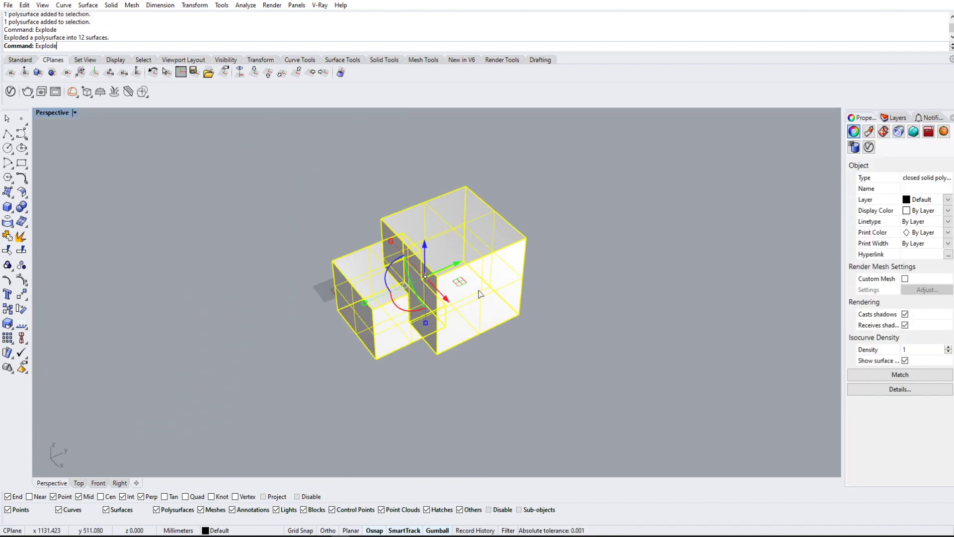
{"action": "left_click", "coordinate": [574, 183]}
Delete the larger volume's wall surface adjoining the smaller box and inspect the interior through the opening.
{"action": "scroll", "coordinate": [420, 297], "scroll_direction": "down", "scroll_amount": 5}
{"action": "right_click_drag", "start_coordinate": [420, 296], "coordinate": [562, 317]}
{"action": "scroll", "coordinate": [528, 319], "scroll_direction": "up", "scroll_amount": 5}
{"action": "left_click", "coordinate": [529, 320]}
{"action": "key", "text": "Delete"}
{"action": "scroll", "coordinate": [540, 319], "scroll_direction": "up", "scroll_amount": 4}
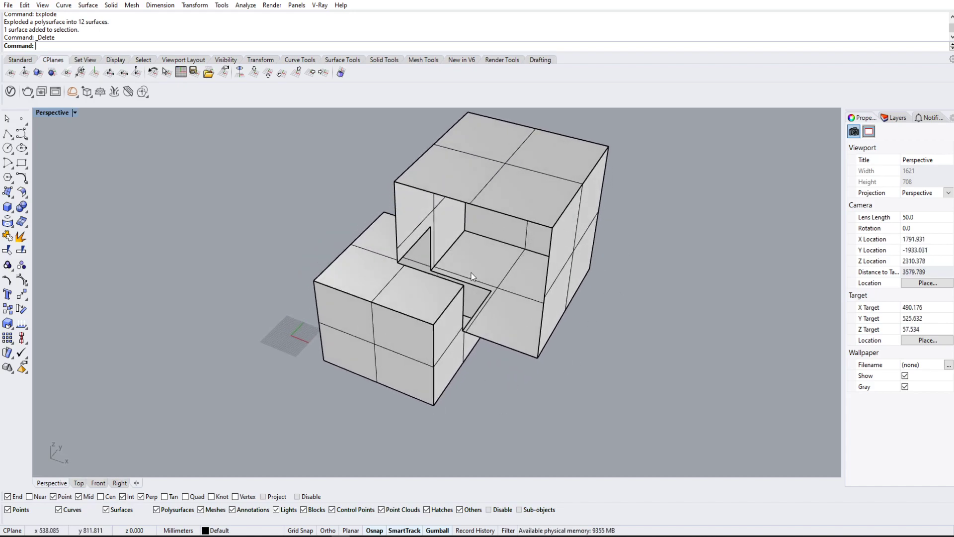
{"action": "right_click_drag", "start_coordinate": [472, 276], "coordinate": [447, 260]}
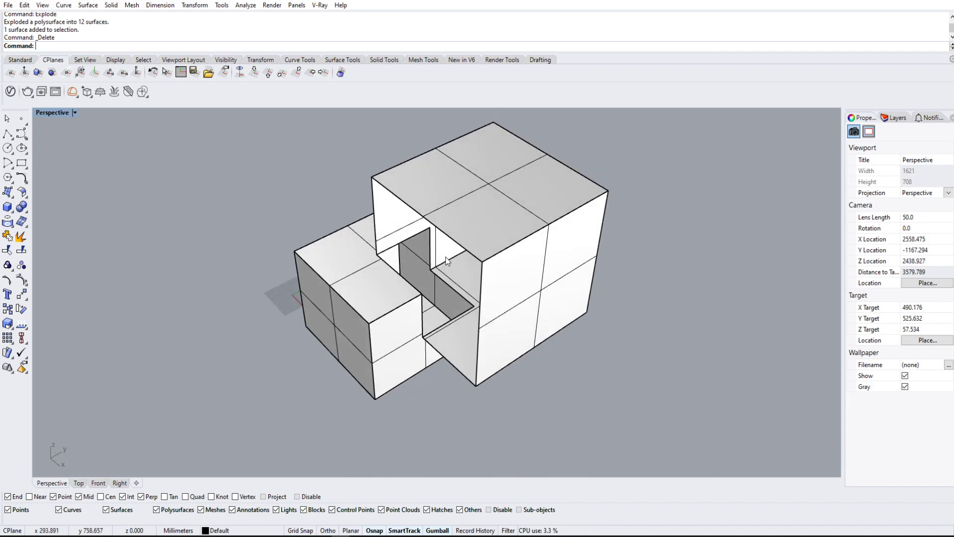
{"action": "right_click_drag", "start_coordinate": [424, 304], "coordinate": [392, 325]}
{"action": "scroll", "coordinate": [436, 330], "scroll_direction": "down", "scroll_amount": 6}
{"action": "right_click_drag", "start_coordinate": [393, 326], "coordinate": [370, 238]}
Undo the wall surface deletion, then select all surfaces of the exploded solid and clear the selection.
{"action": "key", "text": "ctrl+z"}
{"action": "scroll", "coordinate": [466, 279], "scroll_direction": "up", "scroll_amount": 8}
{"action": "right_click_drag", "start_coordinate": [467, 279], "coordinate": [559, 290]}
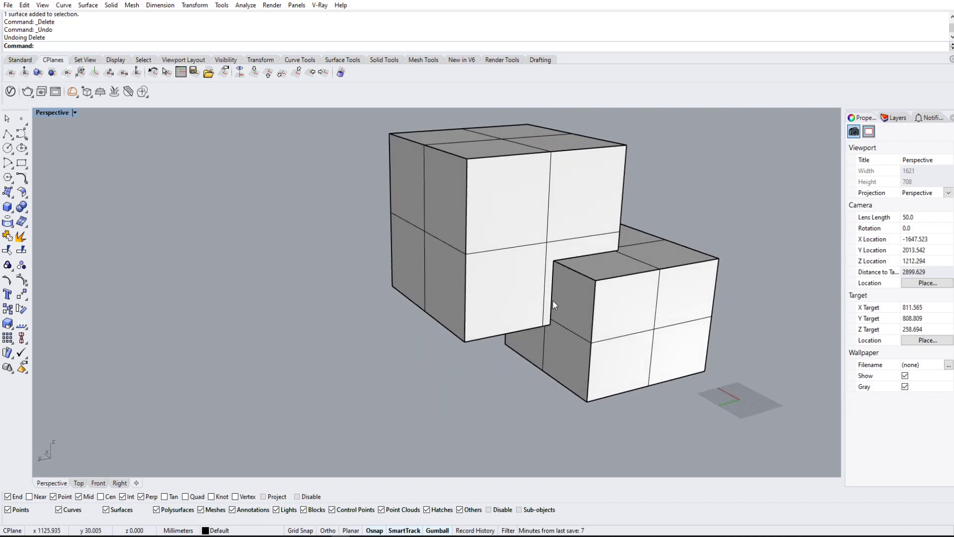
{"action": "right_click_drag", "start_coordinate": [599, 255], "coordinate": [329, 280]}
{"action": "scroll", "coordinate": [329, 280], "scroll_direction": "down", "scroll_amount": 9}
{"action": "right_click_drag", "start_coordinate": [395, 278], "coordinate": [509, 227], "text": "shift"}
{"action": "left_click_drag", "start_coordinate": [264, 140], "coordinate": [663, 362]}
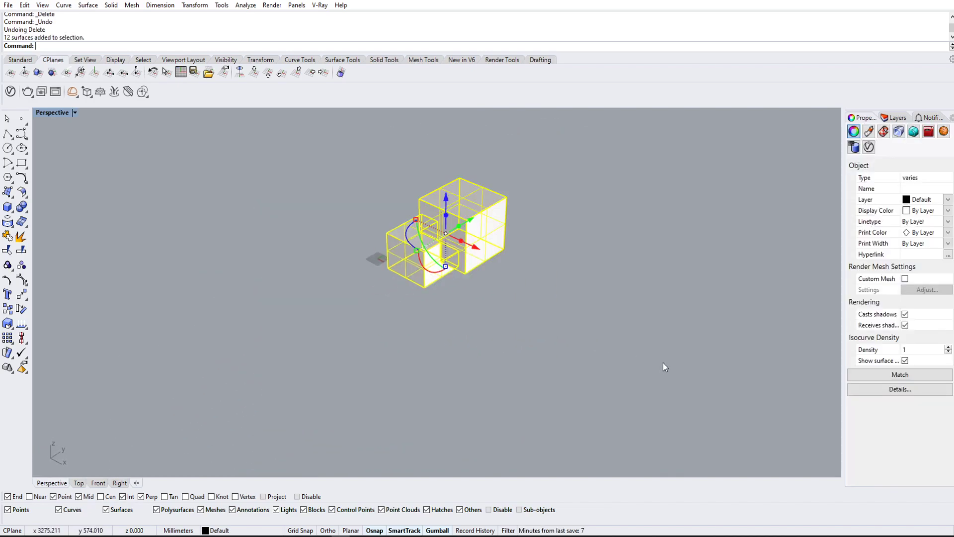
{"action": "key", "text": "Escape"}
{"action": "key", "text": "Escape"}
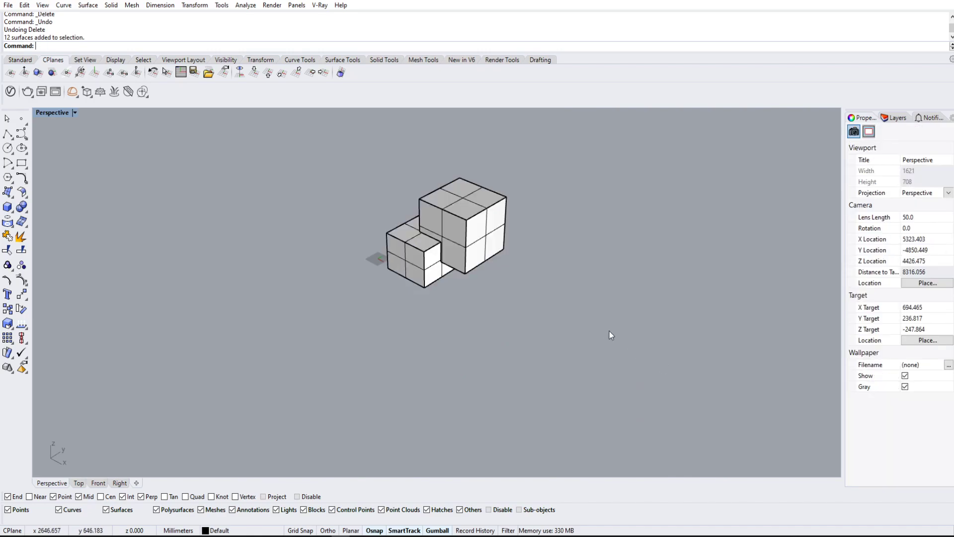
Undo the Explode and the BooleanUnion to get back the two original boxes.
{"action": "right_click_drag", "start_coordinate": [609, 331], "coordinate": [577, 324]}
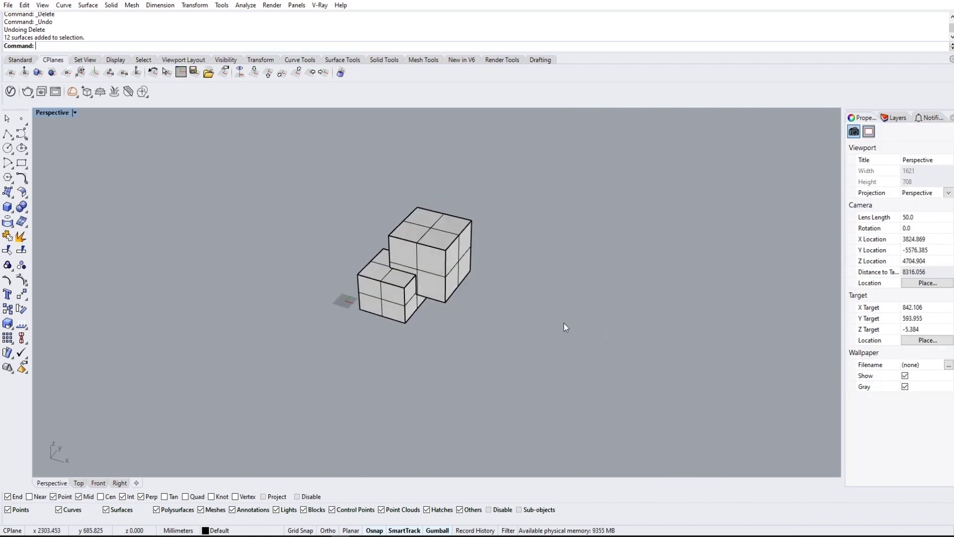
{"action": "key", "text": "ctrl+z"}
{"action": "key", "text": "ctrl+z"}
Select the boxes individually and view them from several sides to check that they are separate objects.
{"action": "left_click", "coordinate": [452, 330]}
{"action": "left_click", "coordinate": [465, 261]}
{"action": "right_click_drag", "start_coordinate": [413, 376], "coordinate": [492, 396]}
{"action": "left_click", "coordinate": [511, 336]}
{"action": "right_click_drag", "start_coordinate": [511, 336], "coordinate": [467, 346], "text": "shift"}
{"action": "right_click_drag", "start_coordinate": [467, 346], "coordinate": [627, 336]}
{"action": "right_click_drag", "start_coordinate": [569, 362], "coordinate": [530, 326], "text": "shift"}
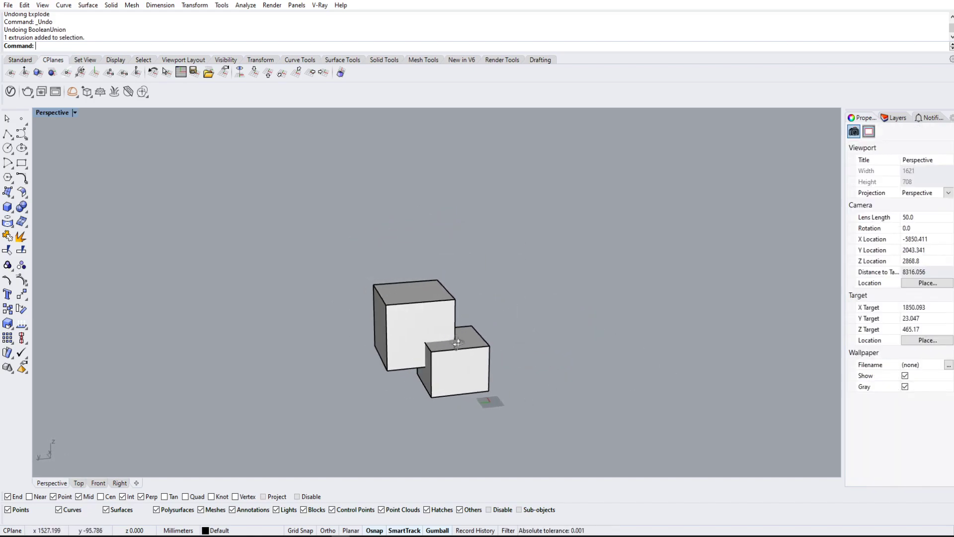
{"action": "right_click_drag", "start_coordinate": [457, 343], "coordinate": [458, 289]}
{"action": "left_click", "coordinate": [458, 289]}
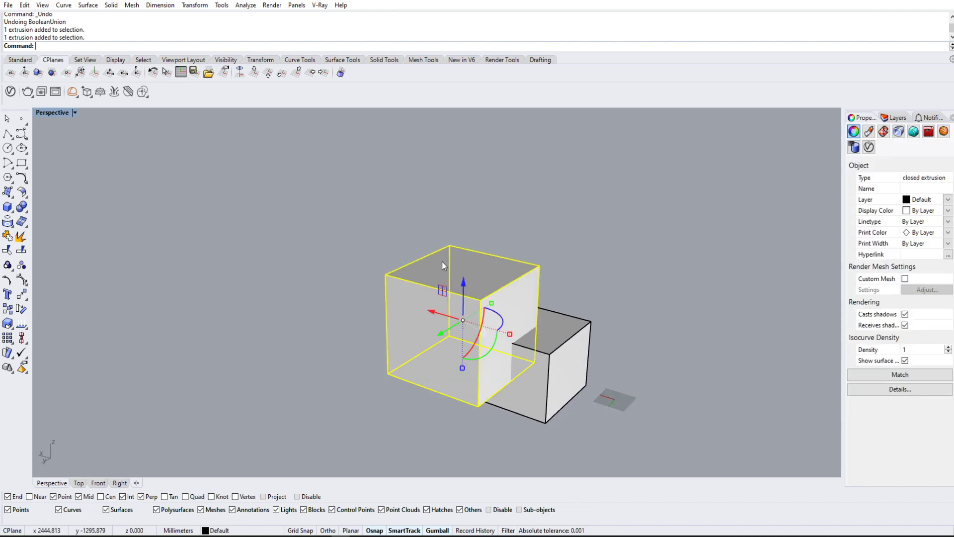
{"action": "key", "text": "Escape"}
{"action": "left_click", "coordinate": [567, 350]}
{"action": "key", "text": "Escape"}
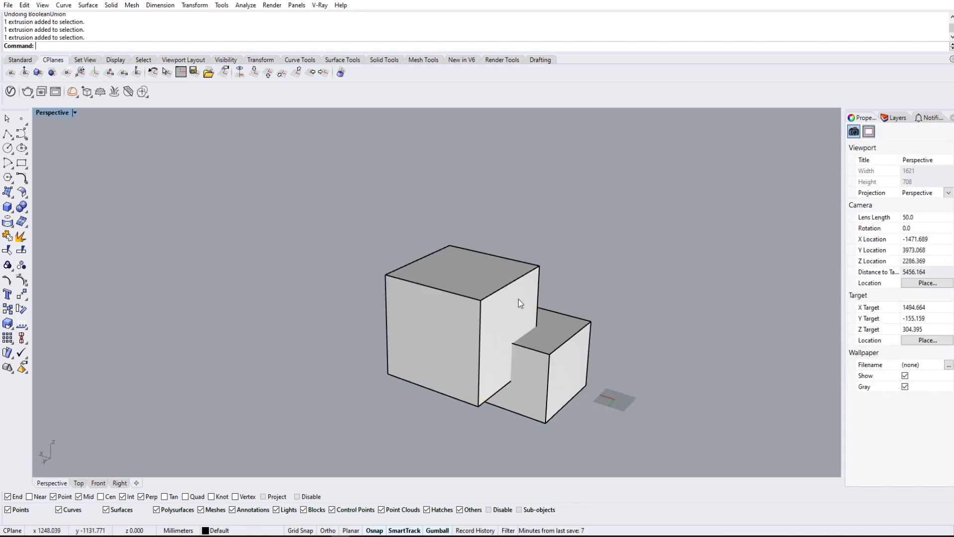
Inspect the two overlapping boxes in Wireframe display to see how their volumes intersect.
{"action": "left_click", "coordinate": [518, 300]}
{"action": "key", "text": "Escape"}
{"action": "key", "text": "ctrl+alt+w"}
{"action": "right_click_drag", "start_coordinate": [580, 325], "coordinate": [490, 367]}
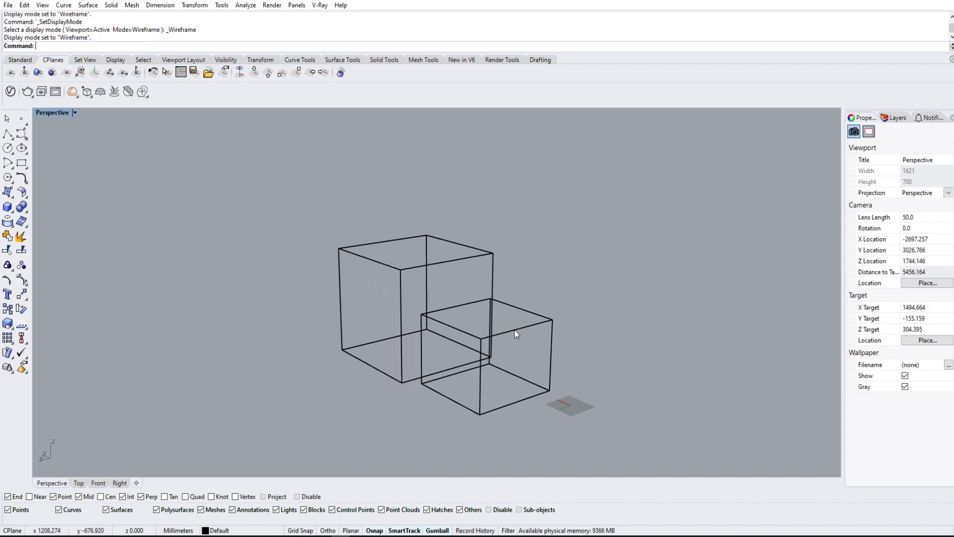
Return the Perspective view to Shaded display, pick the smaller box to check it on its own, and clear the selection.
{"action": "key", "text": "ctrl+alt+s"}
{"action": "left_click", "coordinate": [544, 334]}
{"action": "right_click_drag", "start_coordinate": [641, 375], "coordinate": [640, 328], "text": "shift"}
{"action": "left_click", "coordinate": [628, 339]}
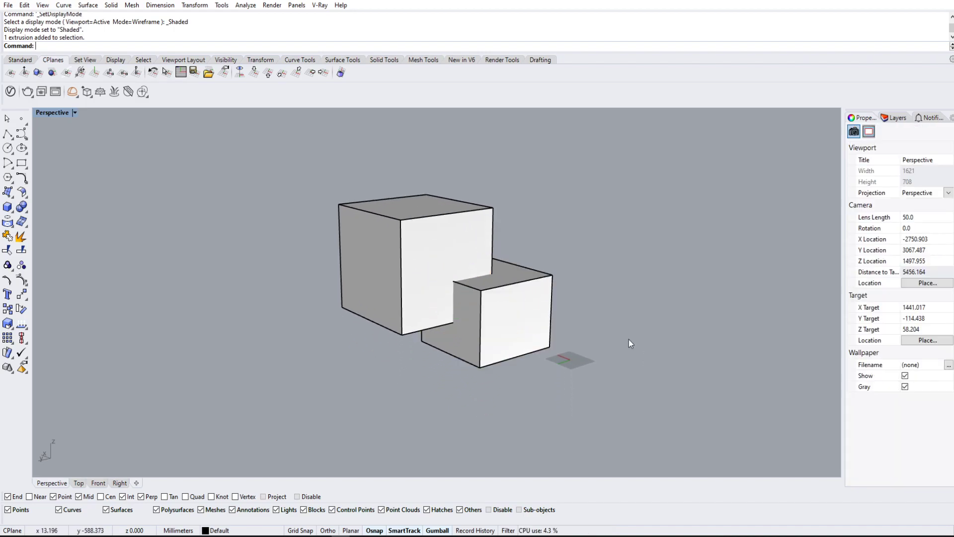
{"action": "left_click", "coordinate": [545, 296]}
{"action": "key", "text": "ctrl+alt+s"}
{"action": "left_click", "coordinate": [642, 251]}
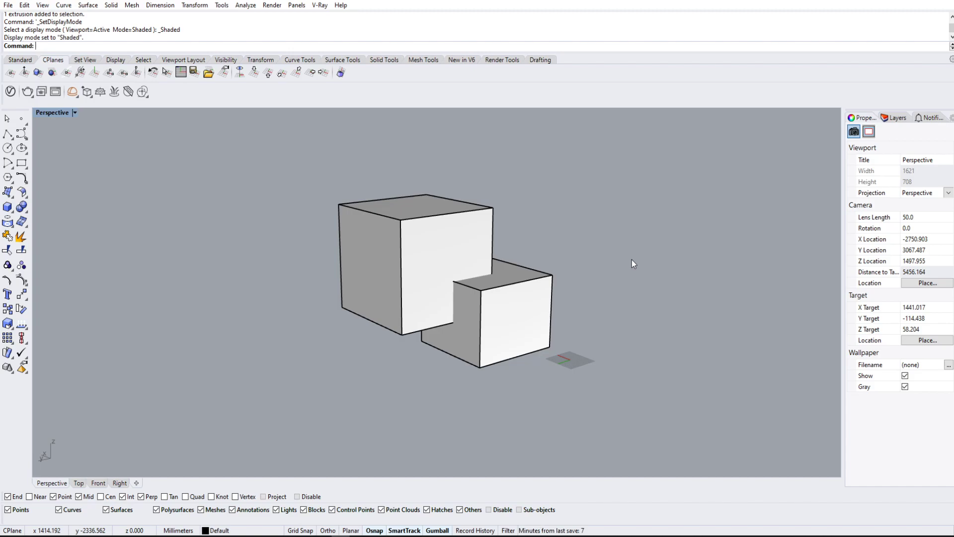
{"action": "type", "text": "BooleanDifference"}
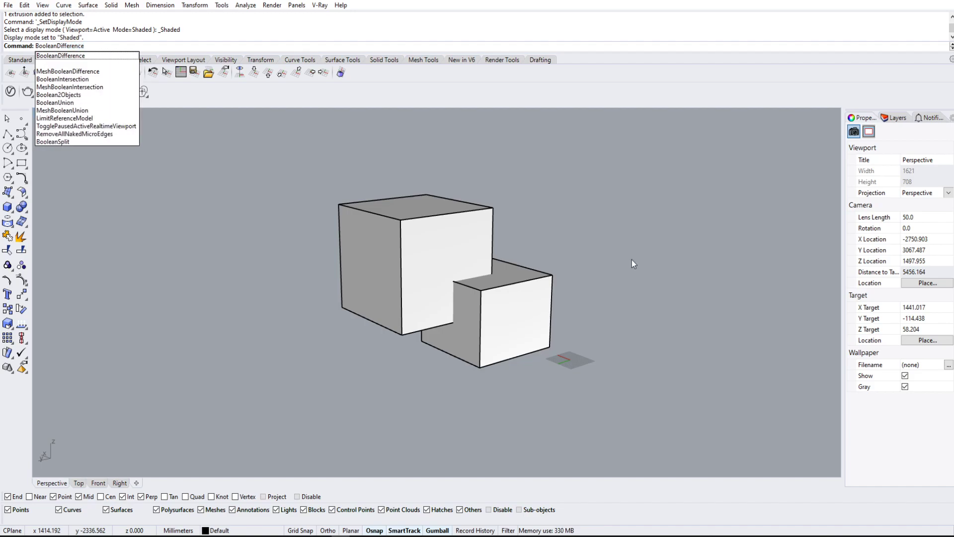
{"action": "key", "text": "Return"}
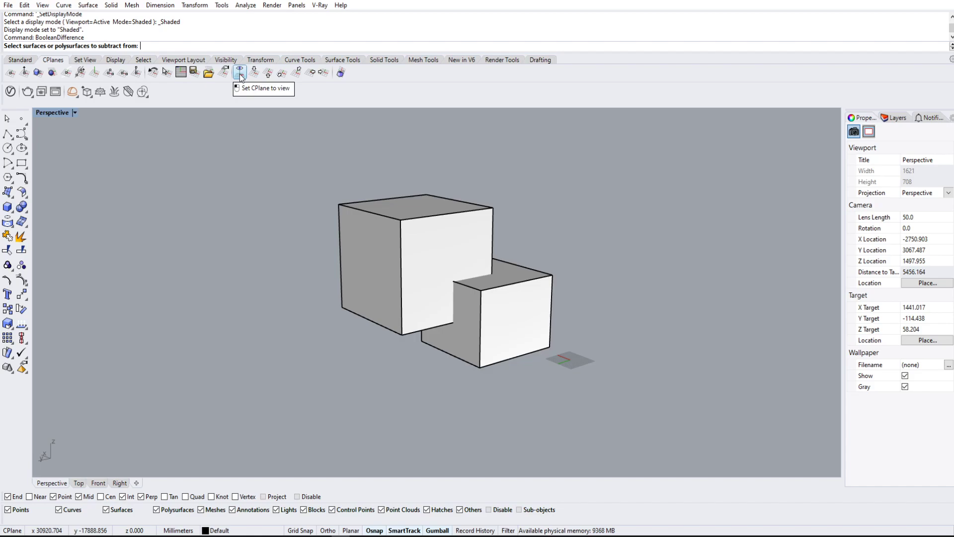
{"action": "left_click", "coordinate": [531, 289]}
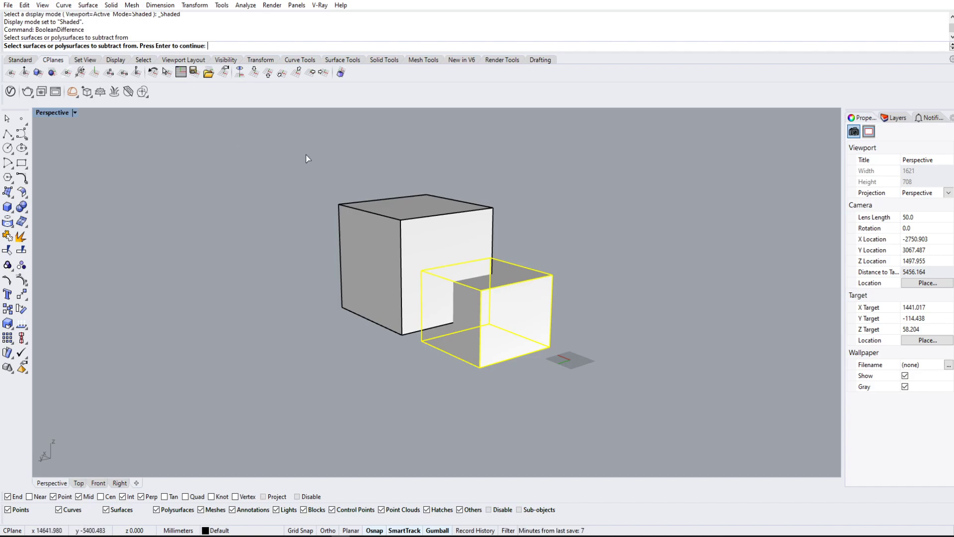
{"action": "key", "text": "Return"}
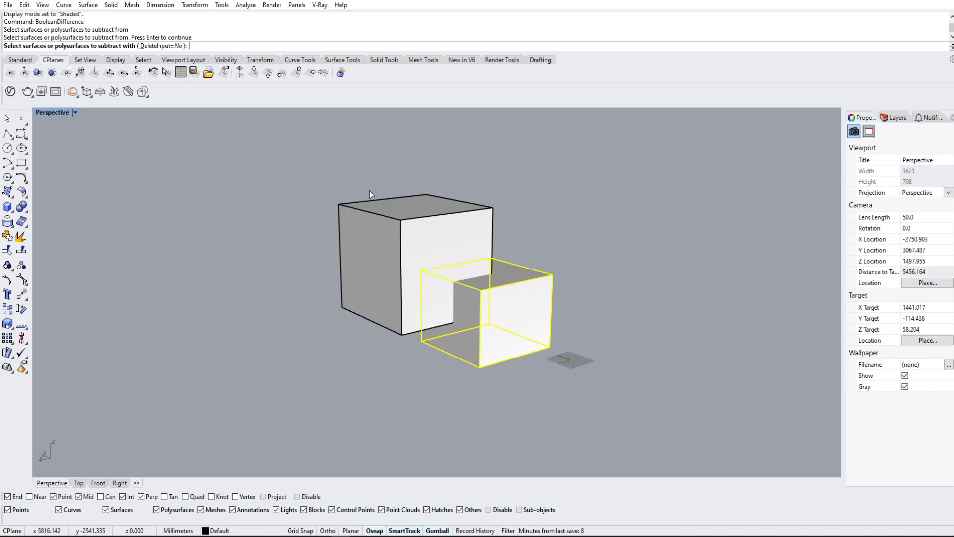
{"action": "left_click", "coordinate": [158, 46]}
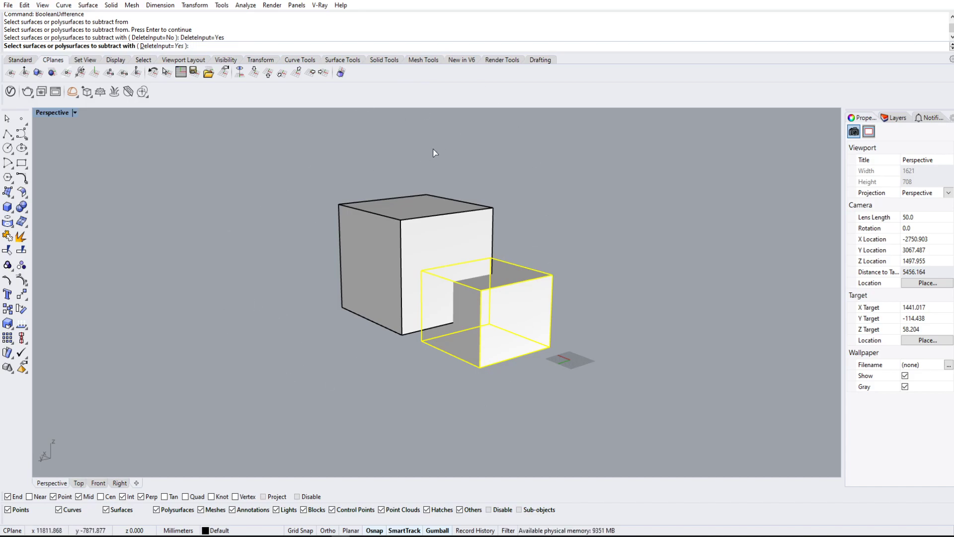
{"action": "key", "text": "Return"}
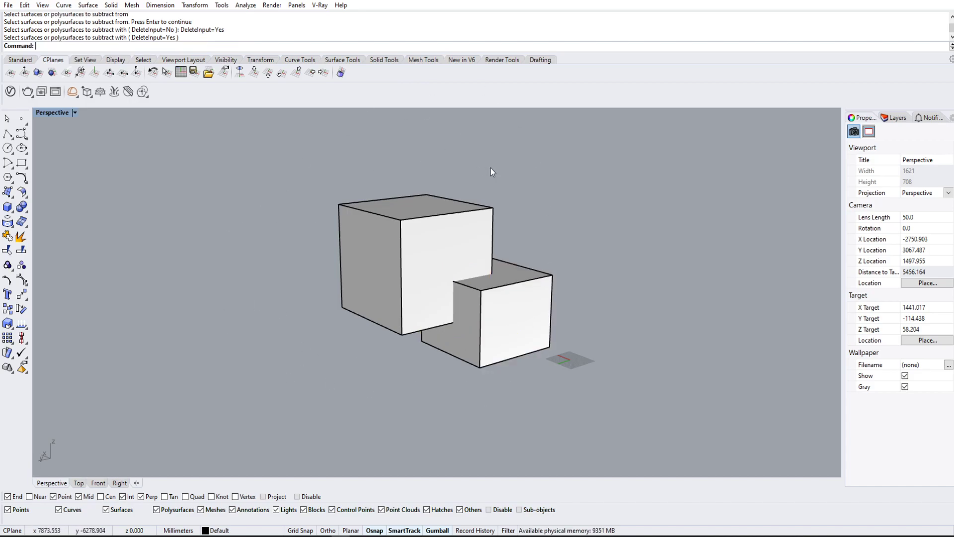
Subtract the larger box from the smaller one using BooleanDifference with DeleteInput=No, and undo the operation.
{"action": "key", "text": "Return"}
{"action": "left_click", "coordinate": [546, 310]}
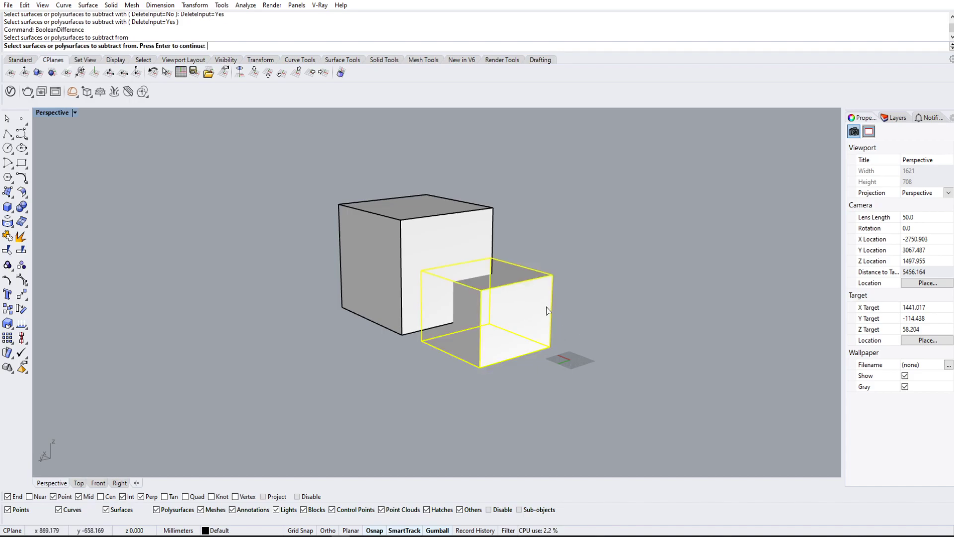
{"action": "key", "text": "Return"}
{"action": "left_click", "coordinate": [419, 245]}
{"action": "key", "text": "Return"}
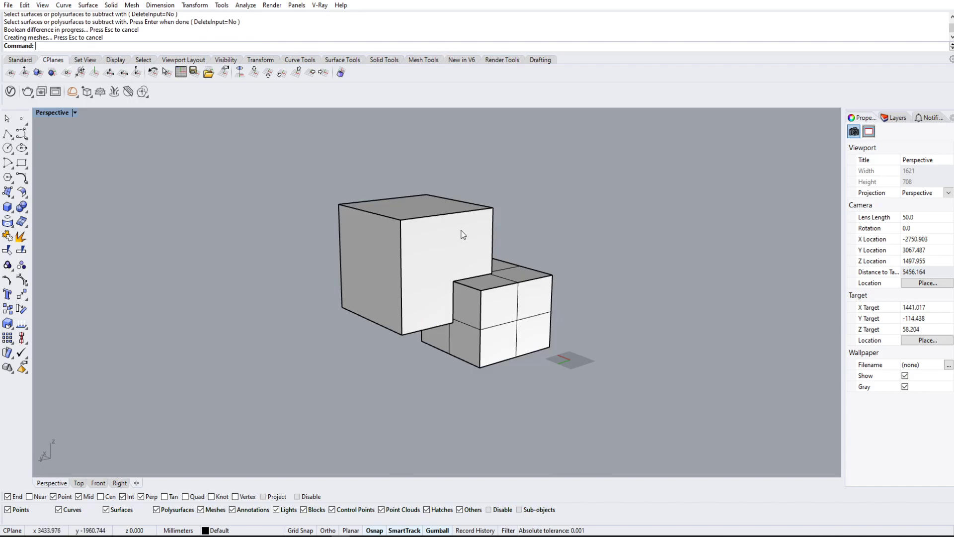
{"action": "key", "text": "ctrl+z"}
Subtract the larger box from the smaller one using BooleanDifference with DeleteInput set to Yes.
{"action": "key", "text": "Return"}
{"action": "left_click", "coordinate": [527, 278]}
{"action": "key", "text": "Return"}
{"action": "left_click", "coordinate": [444, 263]}
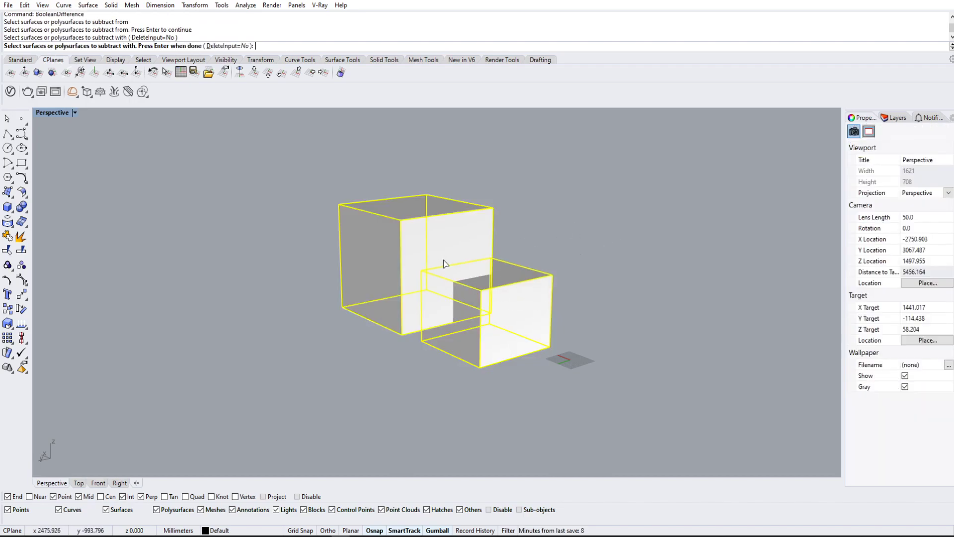
{"action": "left_click", "coordinate": [229, 46]}
{"action": "key", "text": "Return"}
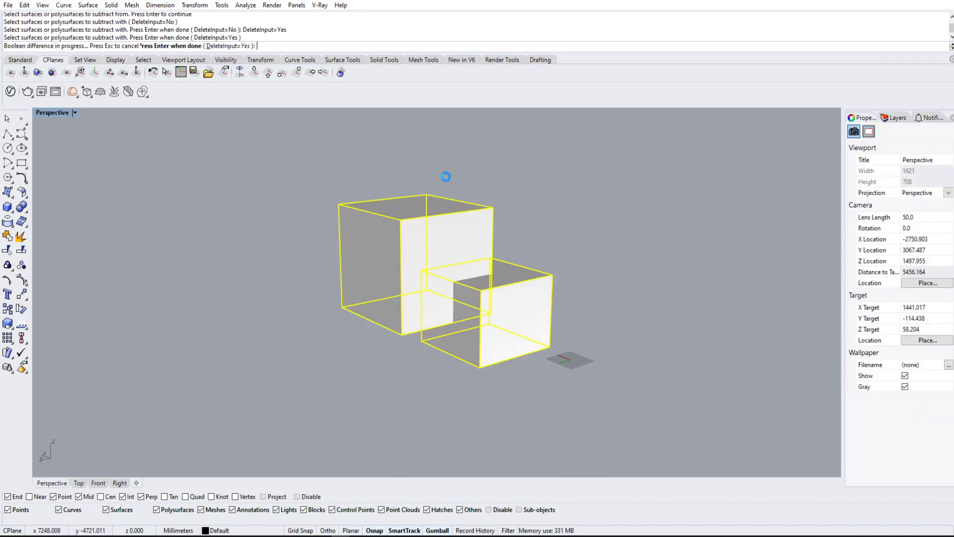
Examine the corner cut out of the smaller box from several sides.
{"action": "right_click_drag", "start_coordinate": [594, 212], "coordinate": [578, 278]}
{"action": "scroll", "coordinate": [436, 288], "scroll_direction": "up", "scroll_amount": 6}
{"action": "right_click_drag", "start_coordinate": [499, 291], "coordinate": [384, 271]}
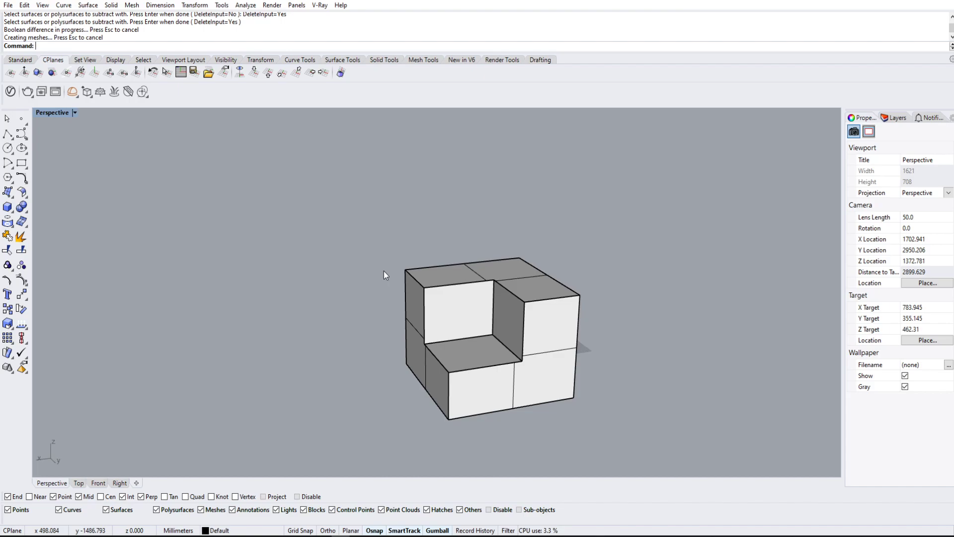
{"action": "right_click_drag", "start_coordinate": [384, 275], "coordinate": [563, 236]}
{"action": "scroll", "coordinate": [562, 237], "scroll_direction": "down", "scroll_amount": 4}
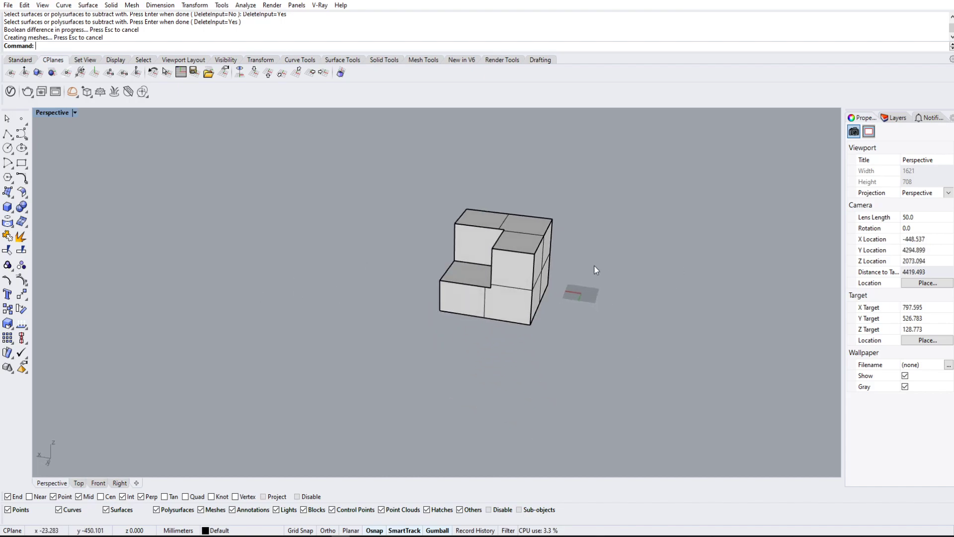
Undo the last BooleanDifference to restore both boxes and leave the restarted command.
{"action": "key", "text": "ctrl+z"}
{"action": "right_click_drag", "start_coordinate": [576, 248], "coordinate": [579, 254], "text": "shift"}
{"action": "right_click", "coordinate": [579, 254]}
{"action": "key", "text": "Escape"}
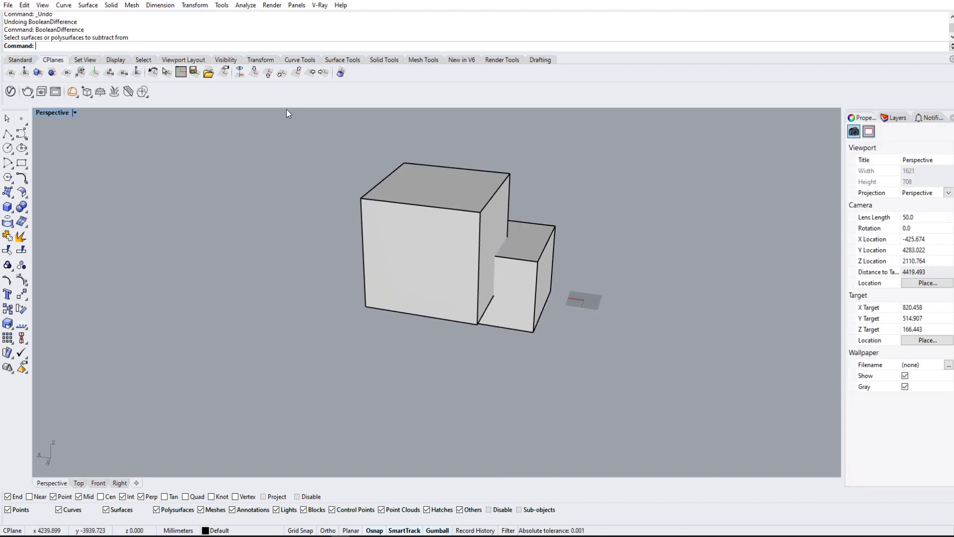
Repeat the BooleanDifference of the smaller box minus the larger one with DeleteInput=Yes, and undo it.
{"action": "left_click", "coordinate": [547, 276]}
{"action": "right_click_drag", "start_coordinate": [646, 274], "coordinate": [593, 265]}
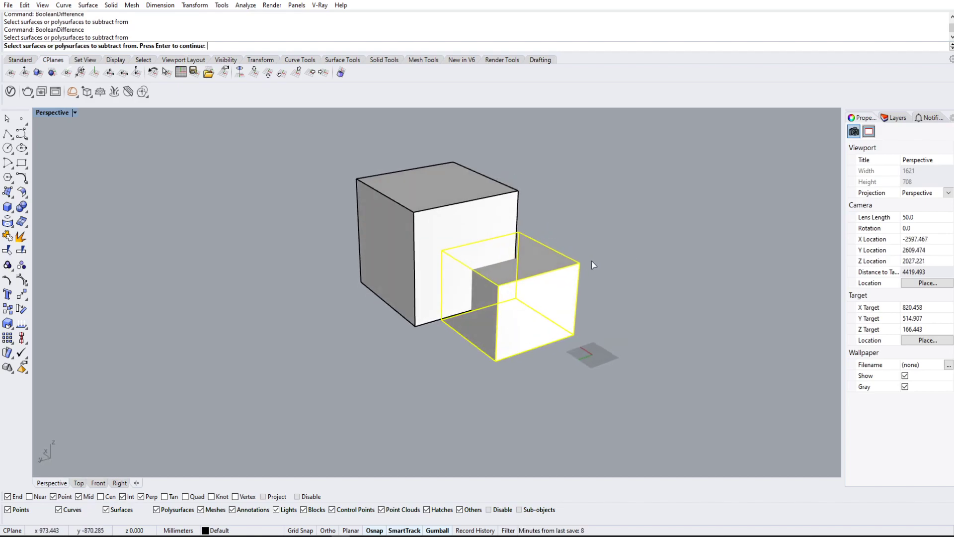
{"action": "key", "text": "Return"}
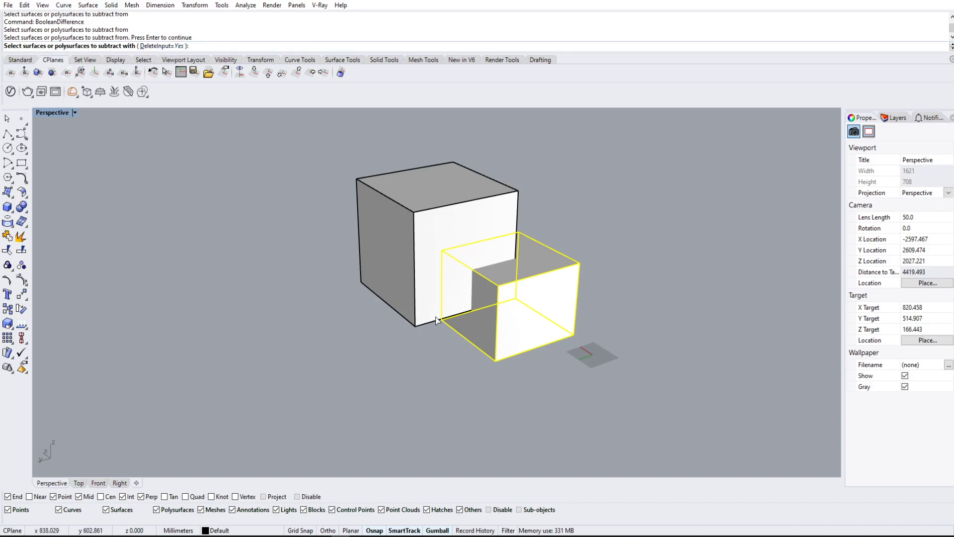
{"action": "left_click", "coordinate": [400, 188]}
{"action": "key", "text": "Return"}
{"action": "key", "text": "ctrl+z"}
{"action": "key", "text": "Return"}
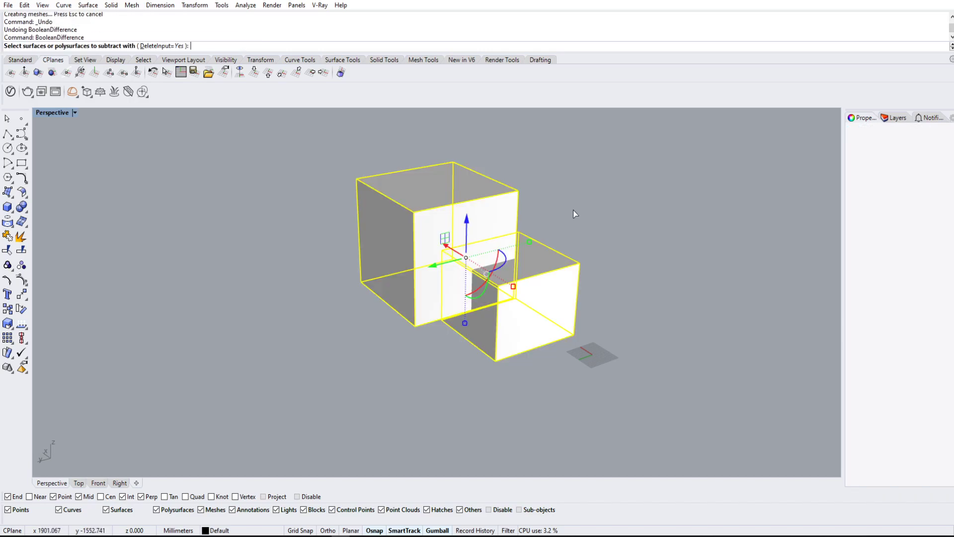
{"action": "left_click", "coordinate": [159, 46]}
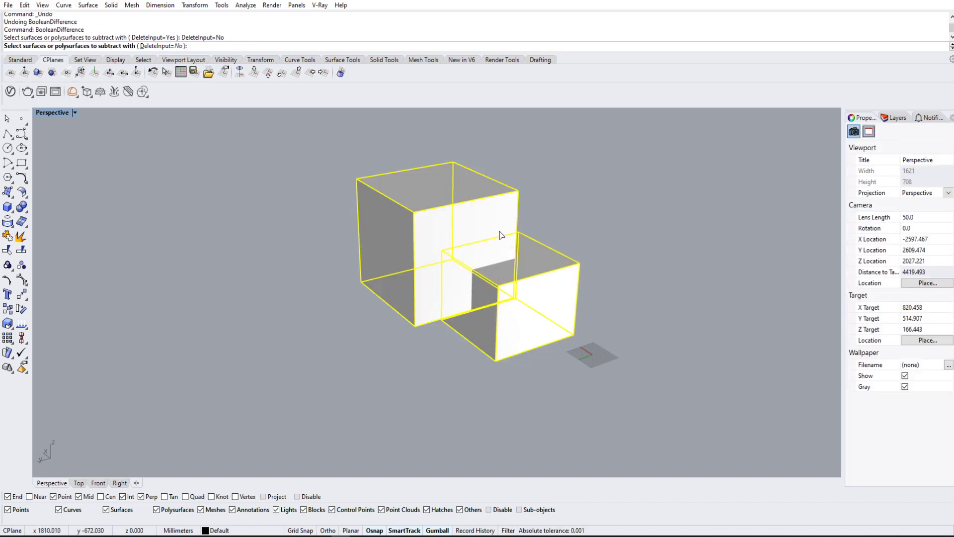
{"action": "key", "text": "Return"}
{"action": "key", "text": "Escape"}
{"action": "left_click", "coordinate": [442, 248]}
{"action": "left_click", "coordinate": [634, 270]}
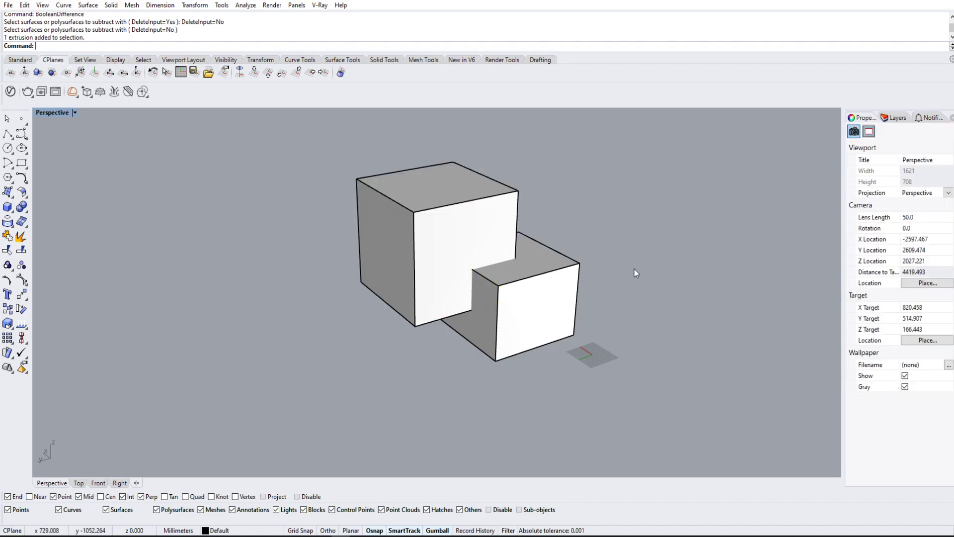
Subtract the larger box from the smaller one using BooleanDifference with DeleteInput set to No.
{"action": "key", "text": "Return"}
{"action": "left_click", "coordinate": [557, 289]}
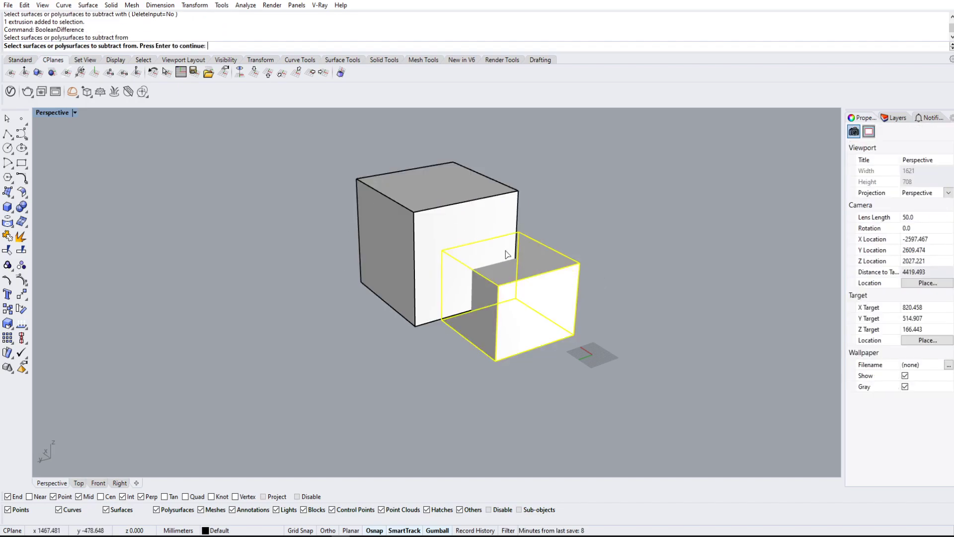
{"action": "key", "text": "Return"}
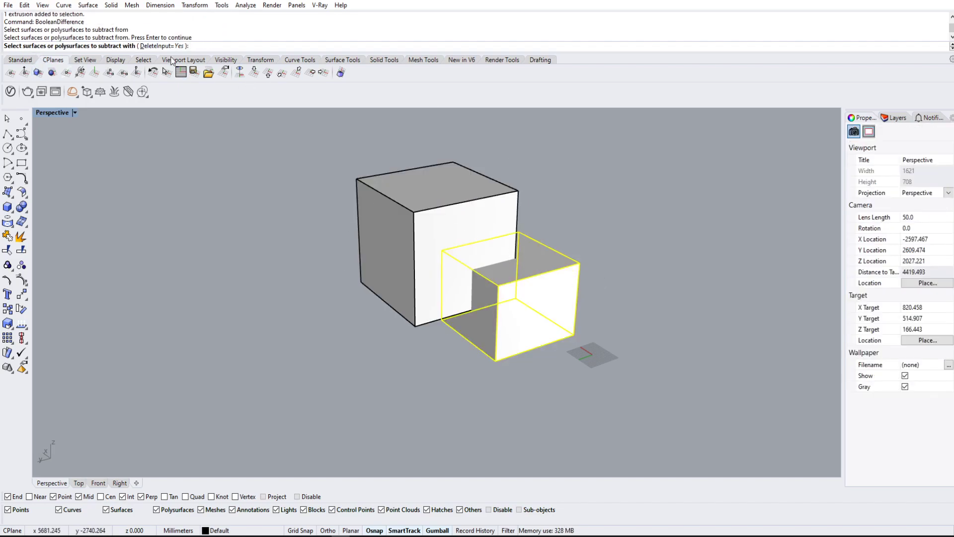
{"action": "left_click", "coordinate": [182, 46]}
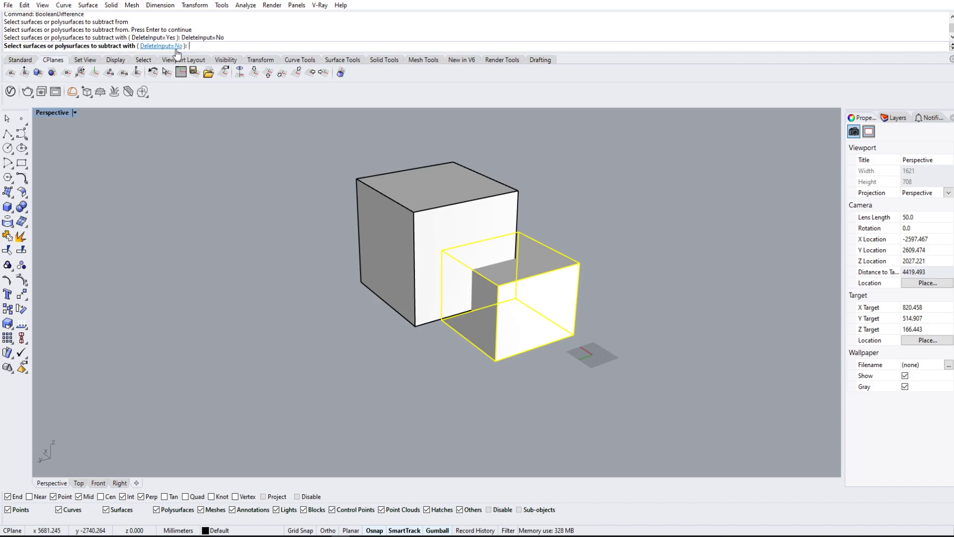
{"action": "left_click", "coordinate": [374, 185]}
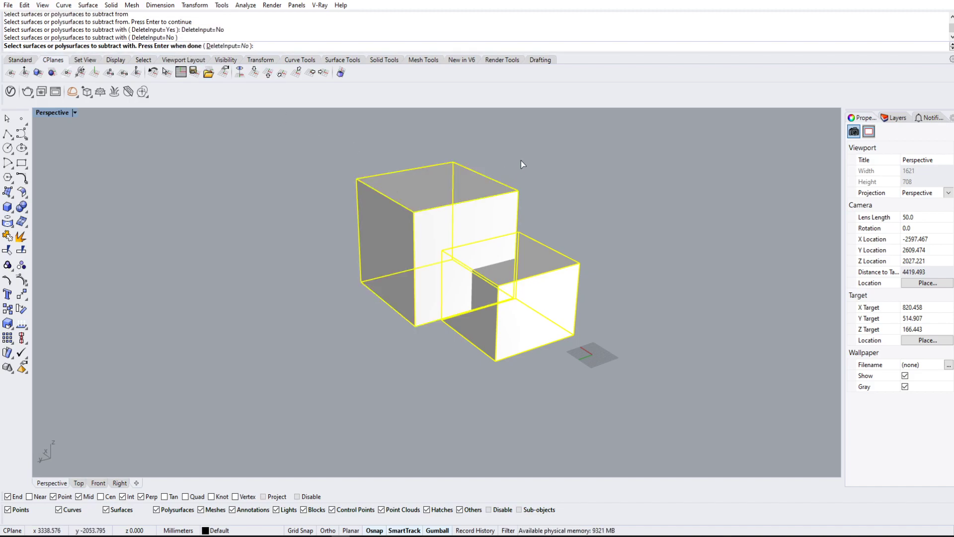
{"action": "key", "text": "Return"}
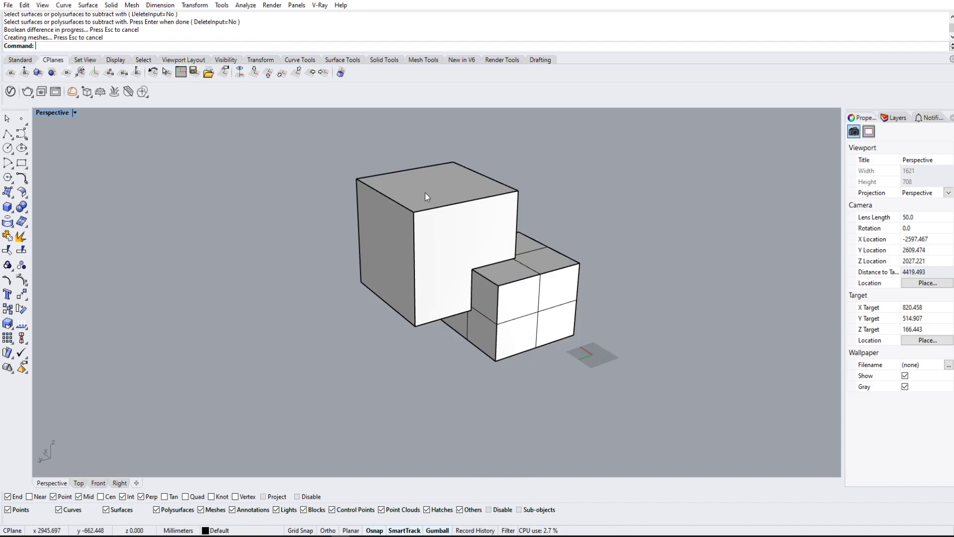
Move the larger box along the Y axis until it stands clear of the cut smaller box, and clear the selection.
{"action": "left_click", "coordinate": [425, 192]}
{"action": "right_click_drag", "start_coordinate": [586, 257], "coordinate": [522, 296]}
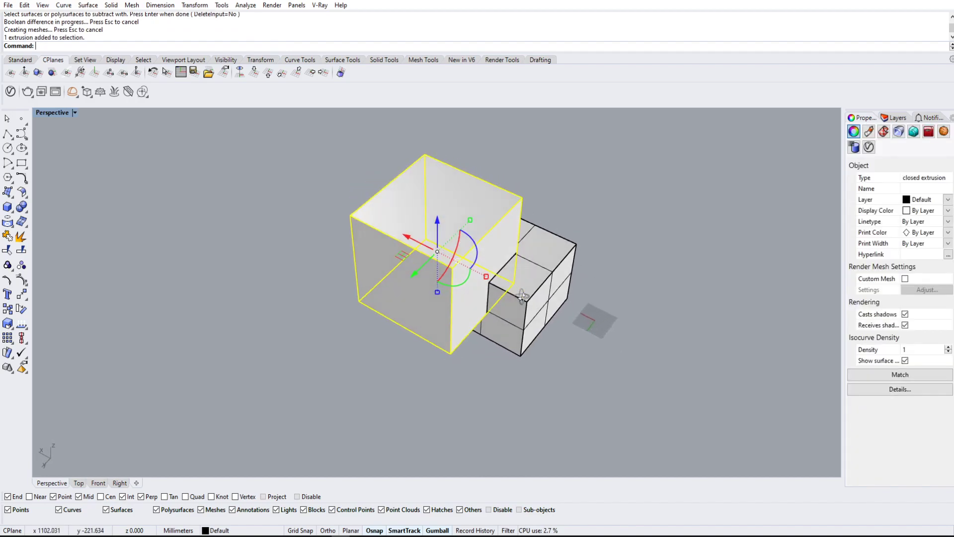
{"action": "left_click_drag", "start_coordinate": [416, 271], "coordinate": [310, 363]}
{"action": "key", "text": "Escape"}
Examine the cut smaller box and the retained larger box from several sides, selecting each one individually.
{"action": "right_click_drag", "start_coordinate": [485, 285], "coordinate": [668, 350]}
{"action": "left_click", "coordinate": [378, 272]}
{"action": "right_click_drag", "start_coordinate": [566, 336], "coordinate": [472, 243]}
{"action": "left_click", "coordinate": [586, 258]}
{"action": "right_click_drag", "start_coordinate": [669, 230], "coordinate": [479, 262]}
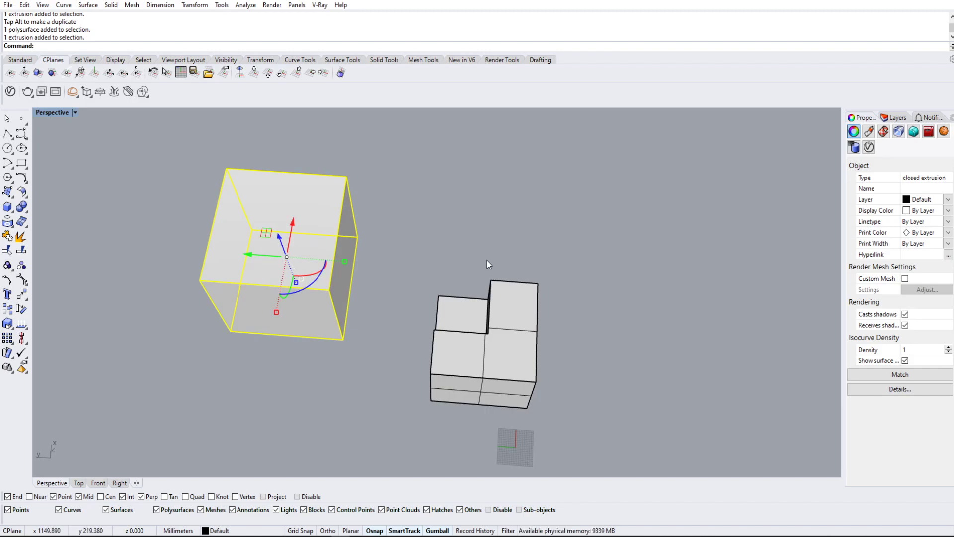
{"action": "left_click", "coordinate": [493, 260]}
{"action": "right_click_drag", "start_coordinate": [451, 268], "coordinate": [264, 187]}
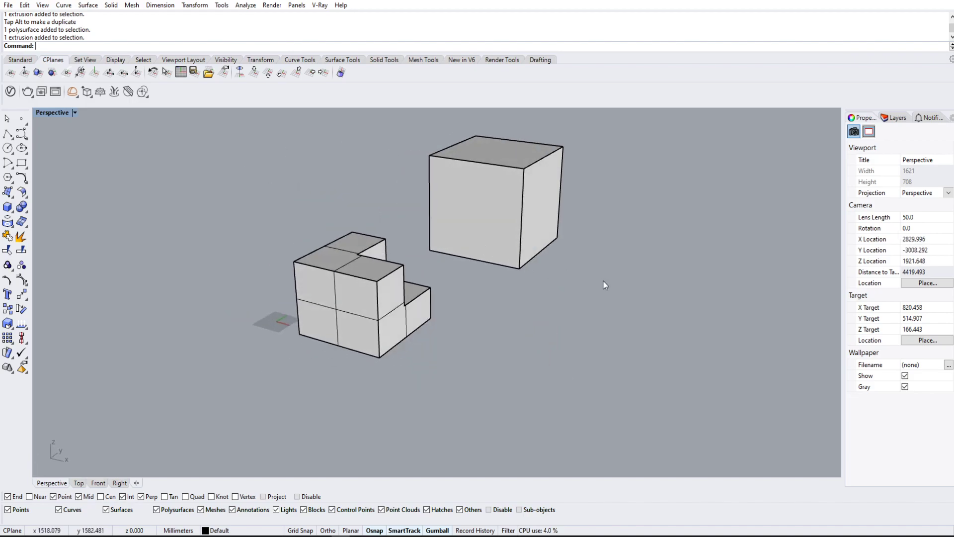
{"action": "right_click_drag", "start_coordinate": [513, 304], "coordinate": [487, 276], "text": "shift"}
{"action": "left_click", "coordinate": [621, 234]}
{"action": "scroll", "coordinate": [614, 288], "scroll_direction": "down", "scroll_amount": 8}
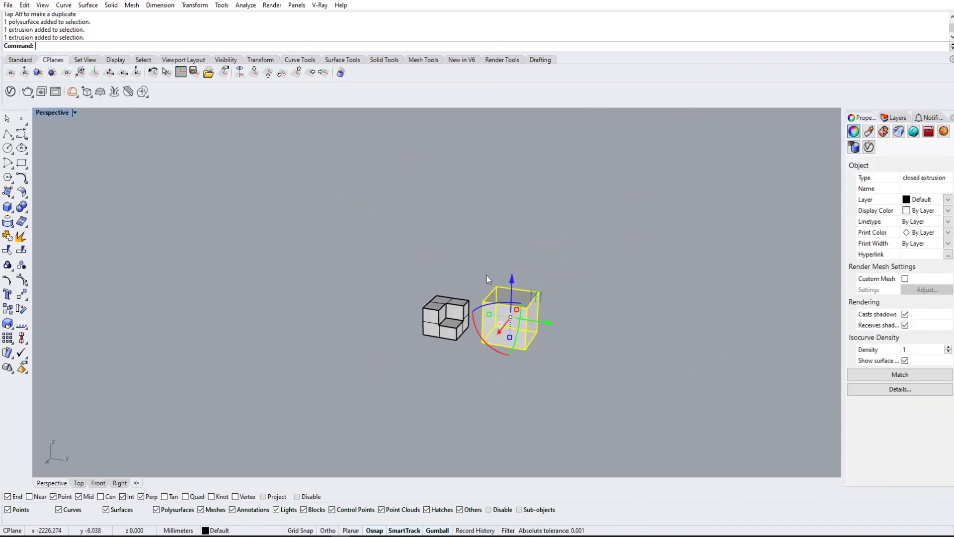
{"action": "right_click_drag", "start_coordinate": [520, 315], "coordinate": [508, 332]}
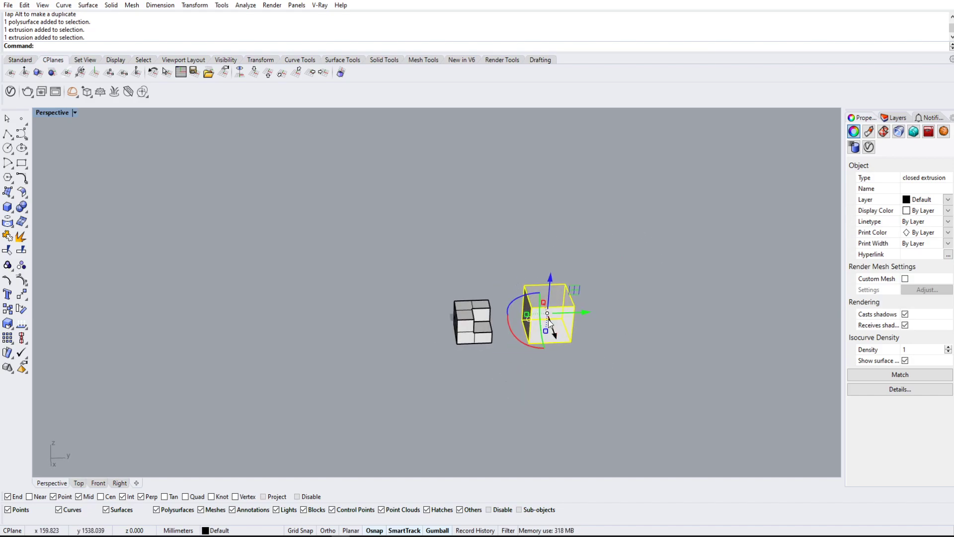
{"action": "left_click", "coordinate": [614, 290]}
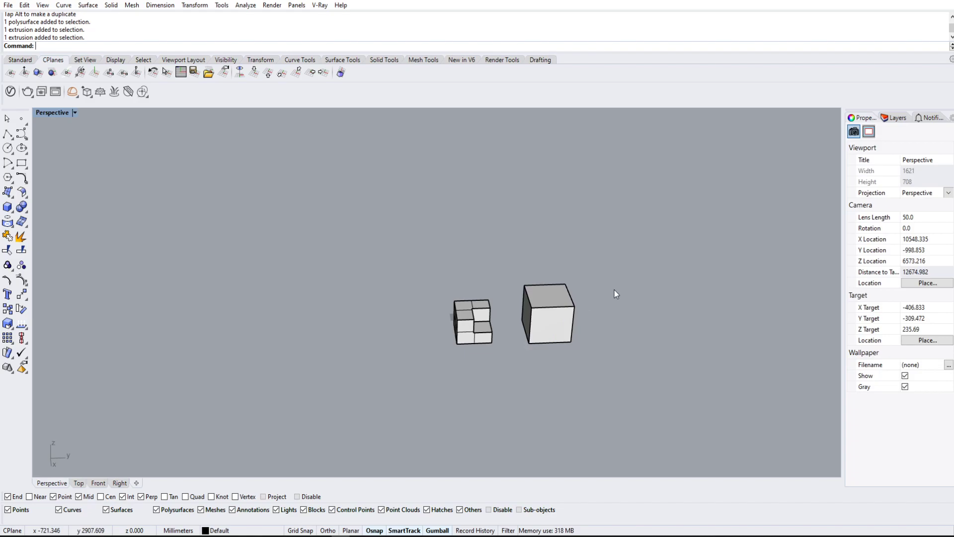